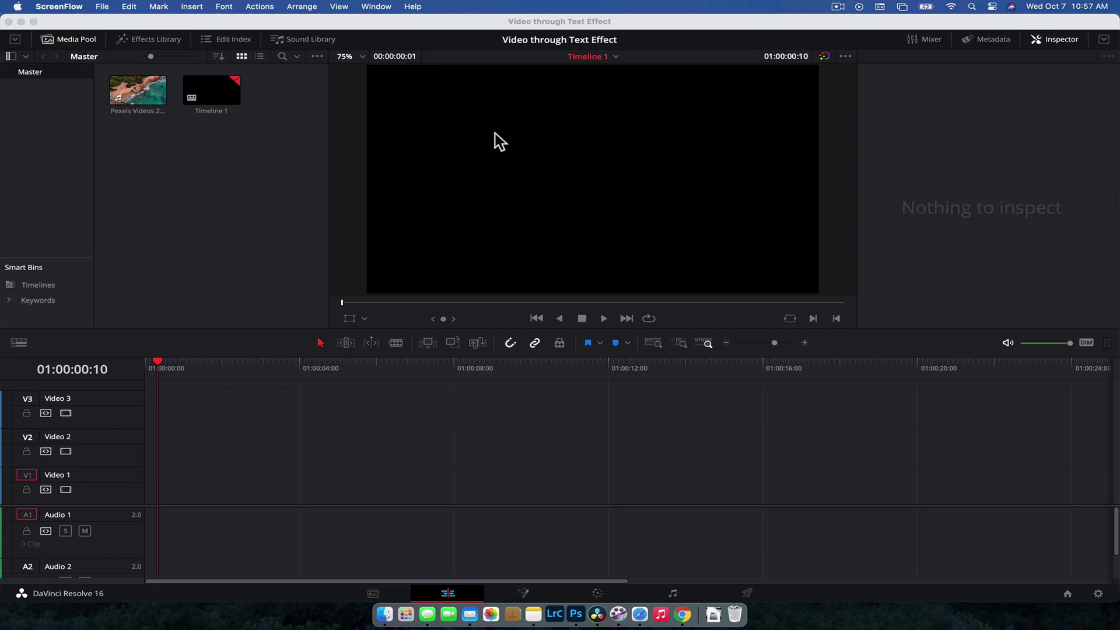
Bring DaVinci Resolve forward on the Edit page, showing the Media Pool and empty Timeline 1.
{"action": "left_click", "coordinate": [534, 23]}
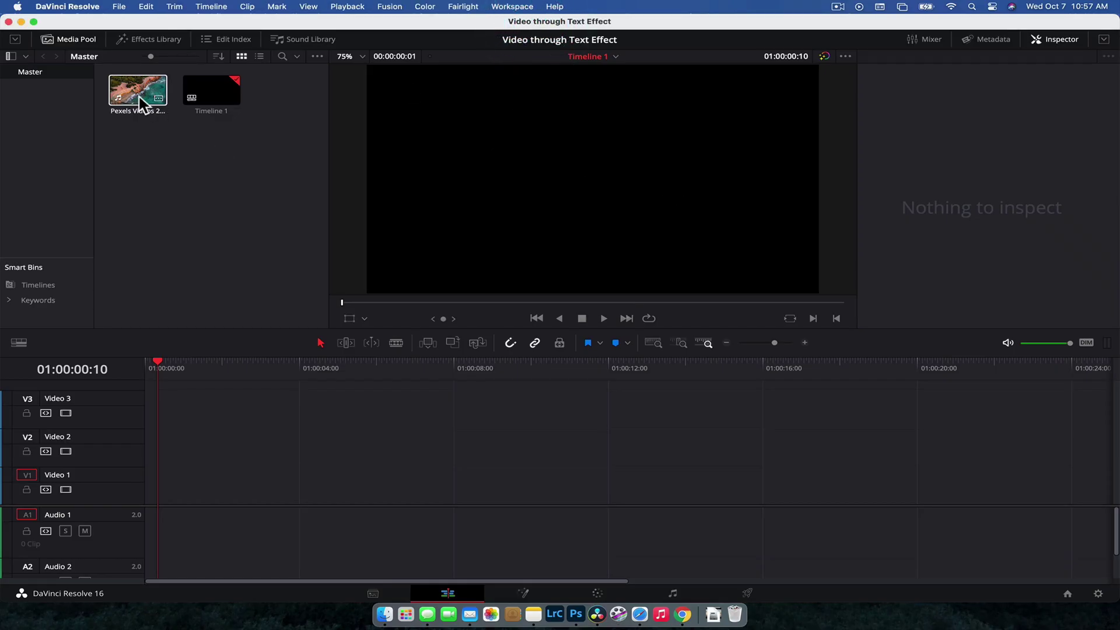
Place the beach clip at the timeline start and delete its audio.
{"action": "left_click_drag", "start_coordinate": [140, 96], "coordinate": [134, 480]}
{"action": "scroll", "coordinate": [167, 478], "scroll_direction": "down", "scroll_amount": 2}
{"action": "left_click", "coordinate": [165, 457]}
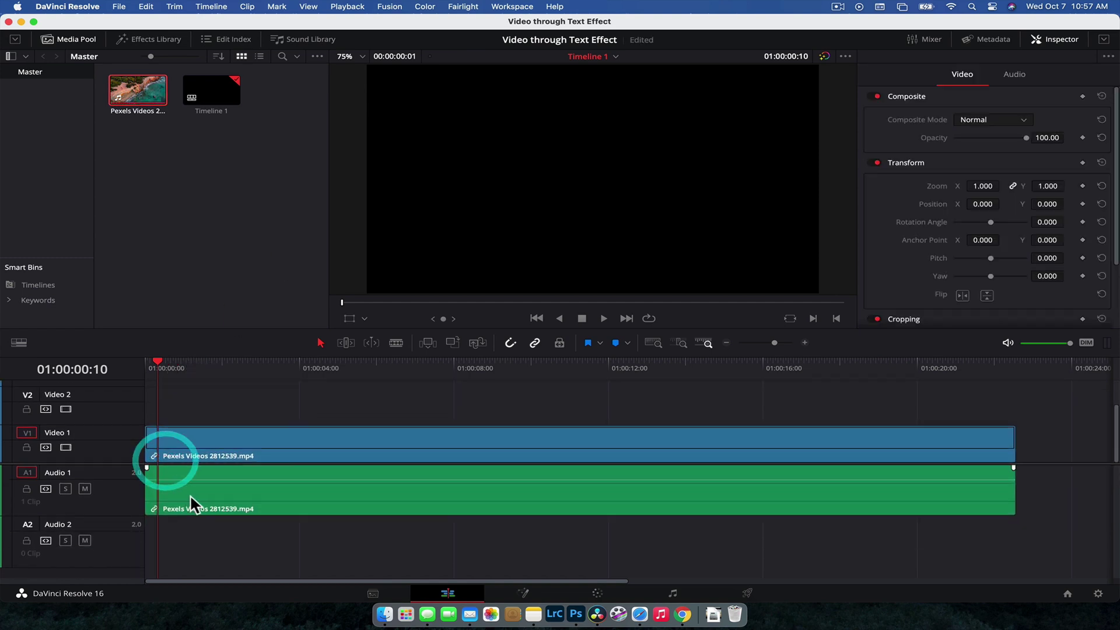
{"action": "key", "text": "alt"}
{"action": "left_click", "coordinate": [228, 509], "text": "alt"}
{"action": "key", "text": "BackSpace"}
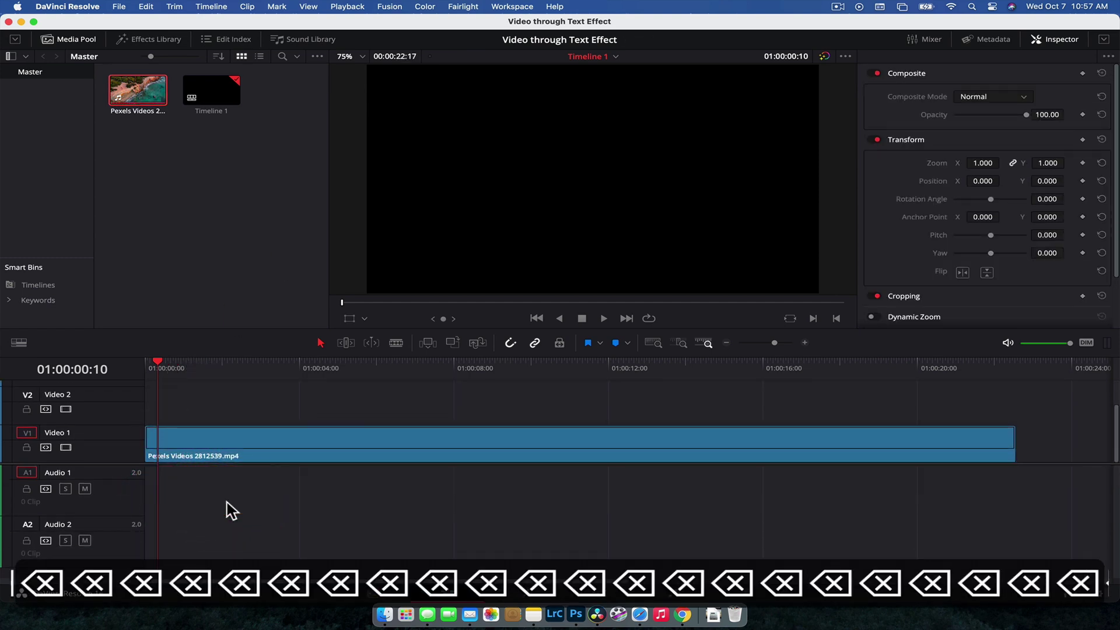
{"action": "key", "text": "space"}
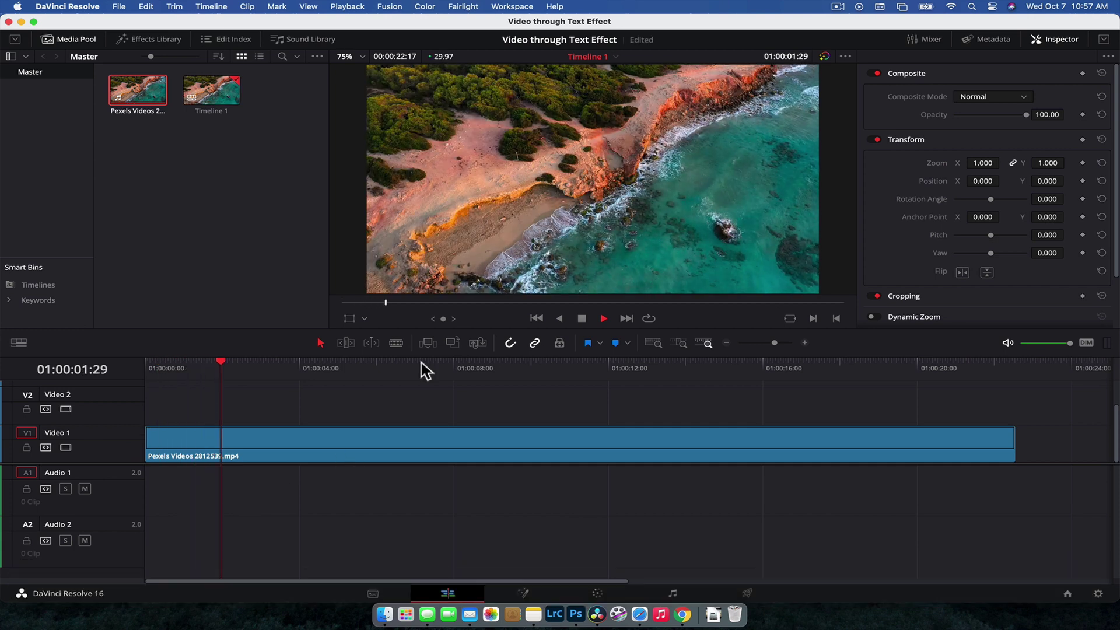
Enlarge the track area, move the beach clip to Video 2, and trim it to about six seconds.
{"action": "left_click_drag", "start_coordinate": [452, 464], "coordinate": [448, 486]}
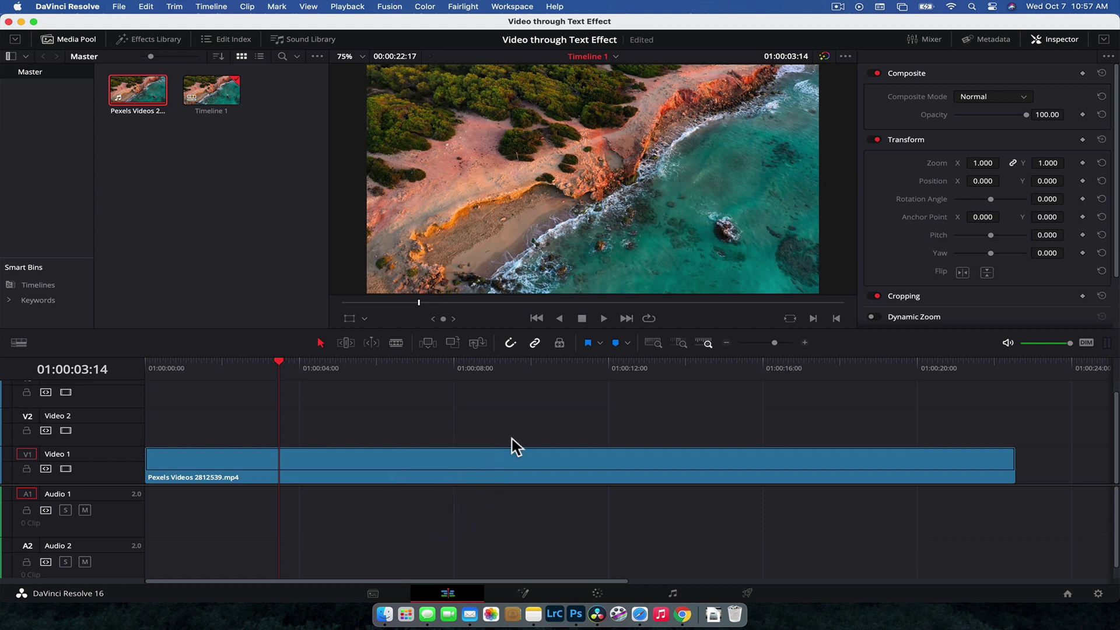
{"action": "left_click", "coordinate": [446, 471]}
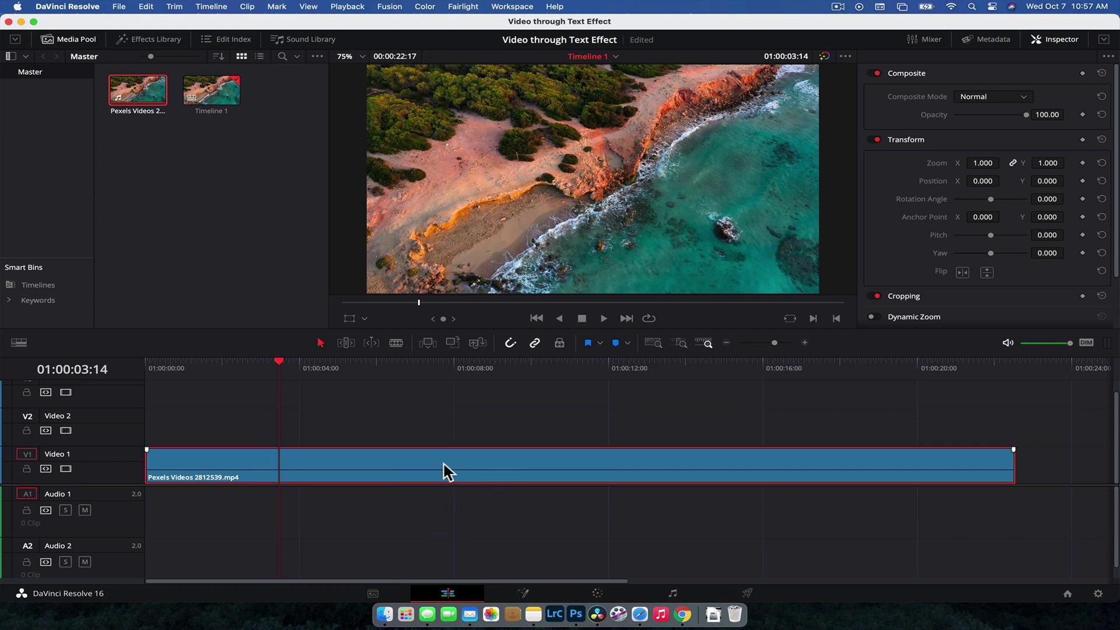
{"action": "left_click_drag", "start_coordinate": [443, 461], "coordinate": [443, 435]}
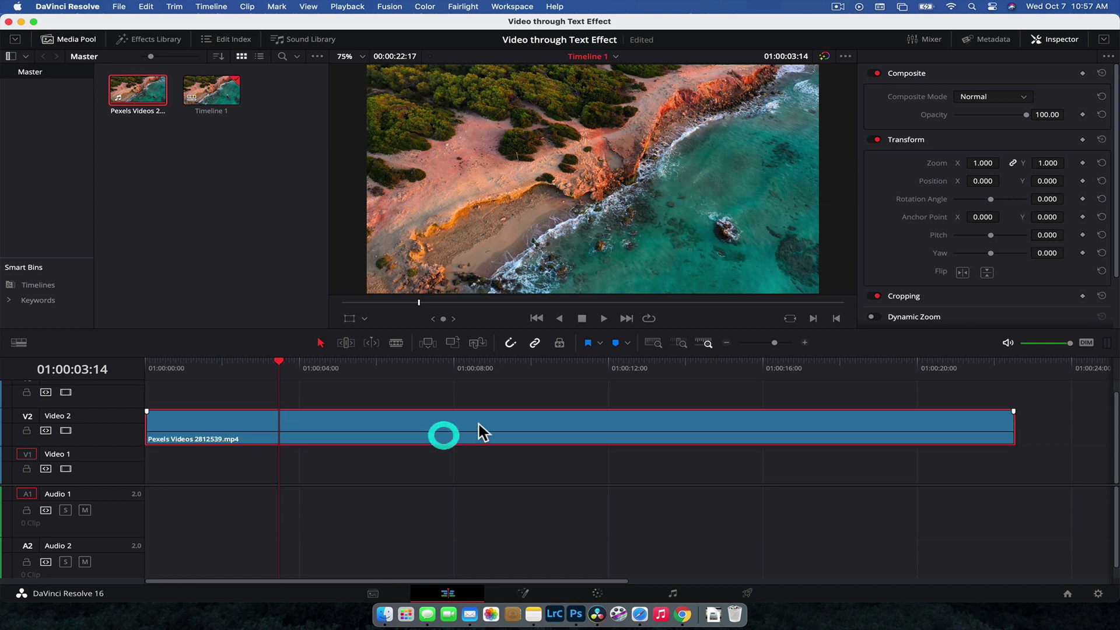
{"action": "left_click_drag", "start_coordinate": [973, 426], "coordinate": [386, 433]}
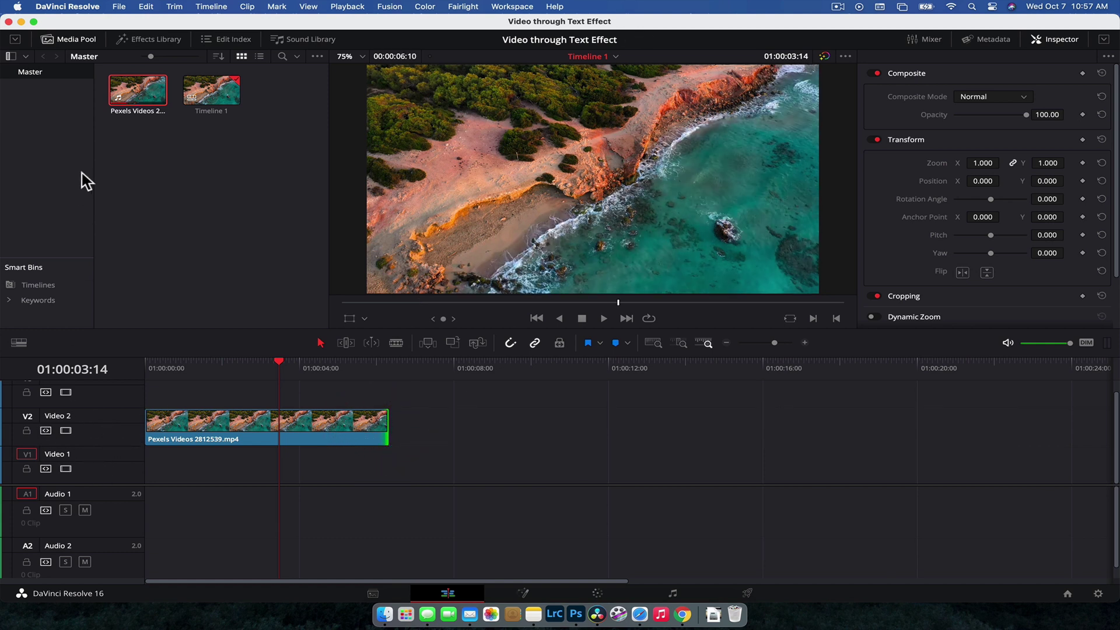
Add a Text title on Video 1 and extend it to end with the beach clip.
{"action": "left_click", "coordinate": [149, 40]}
{"action": "left_click", "coordinate": [35, 117]}
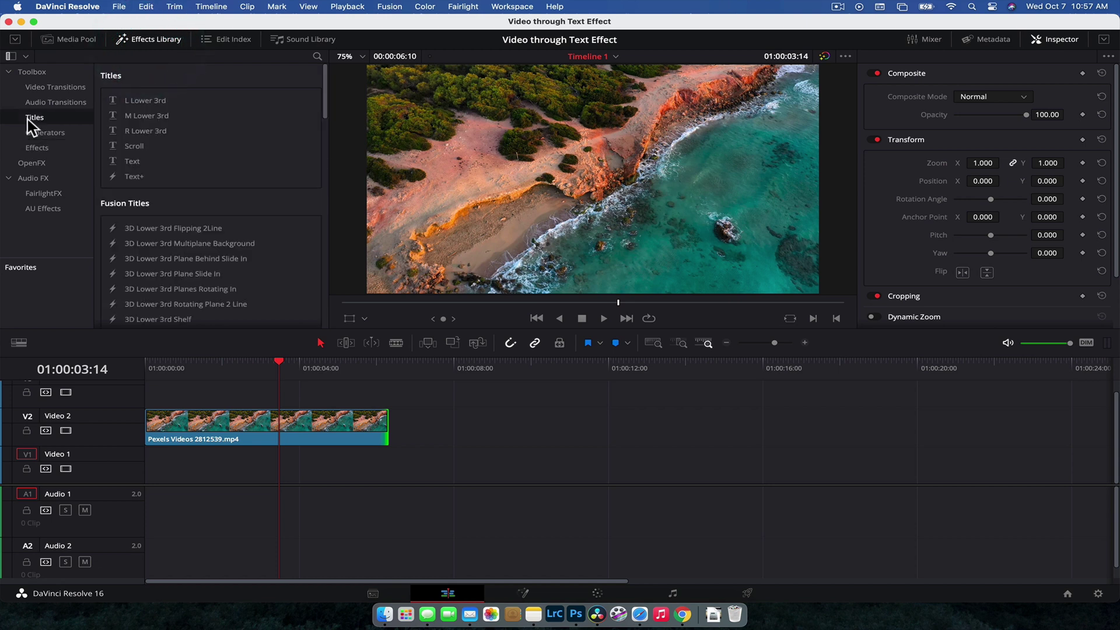
{"action": "left_click", "coordinate": [134, 163]}
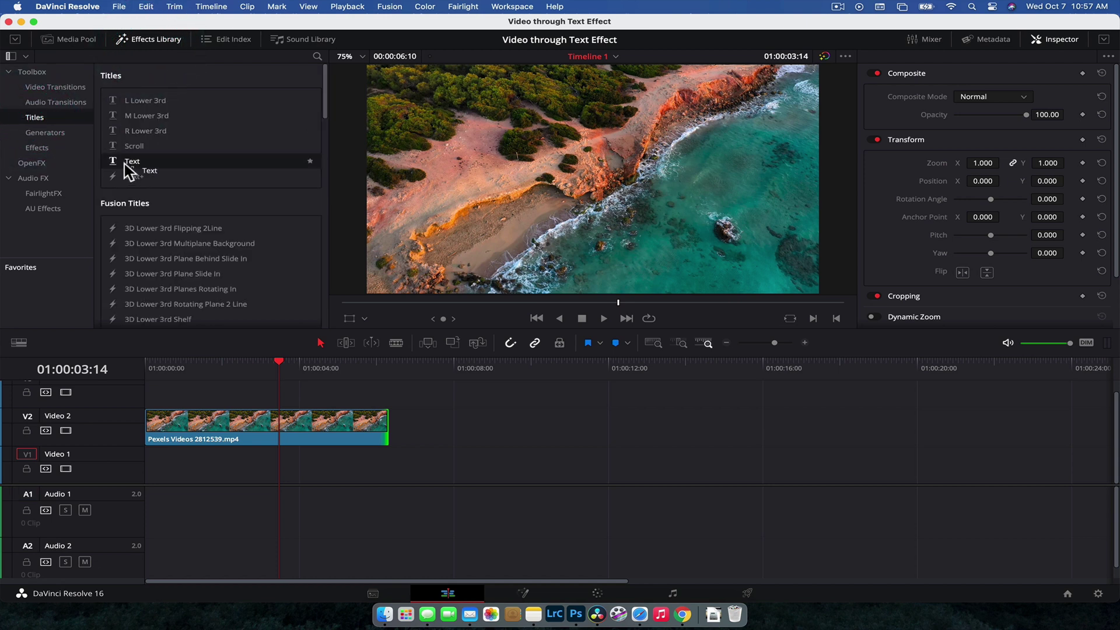
{"action": "left_click_drag", "start_coordinate": [122, 169], "coordinate": [155, 470]}
{"action": "left_click", "coordinate": [399, 462]}
{"action": "left_click_drag", "start_coordinate": [334, 462], "coordinate": [388, 459]}
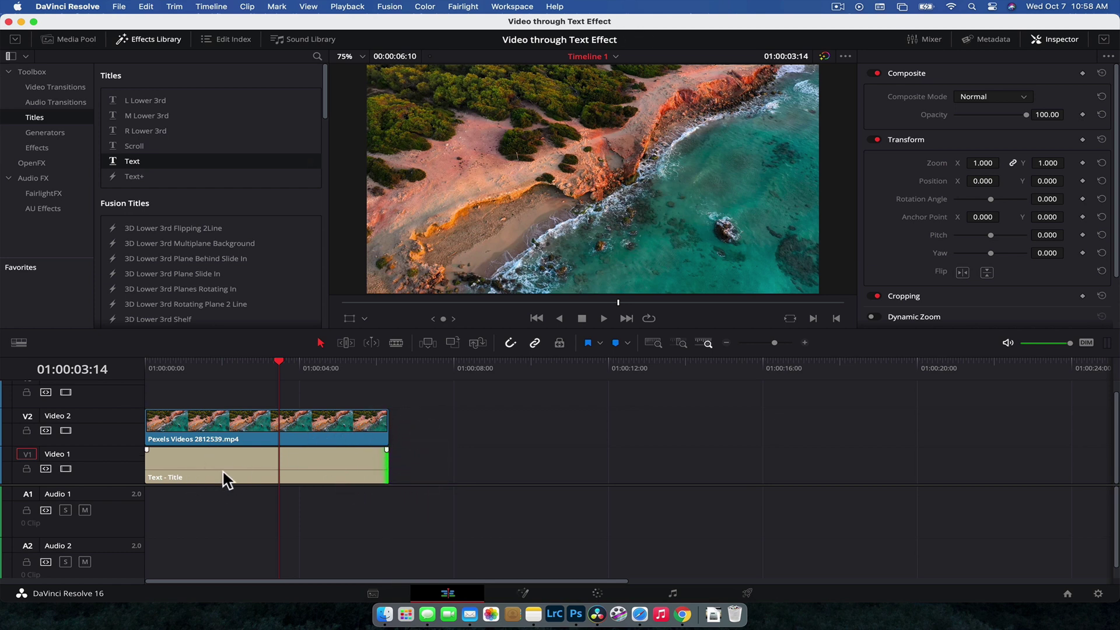
Disable the beach clip on Video 2 so the Title shows, then select the title clip.
{"action": "left_click", "coordinate": [249, 422]}
{"action": "key", "text": "d"}
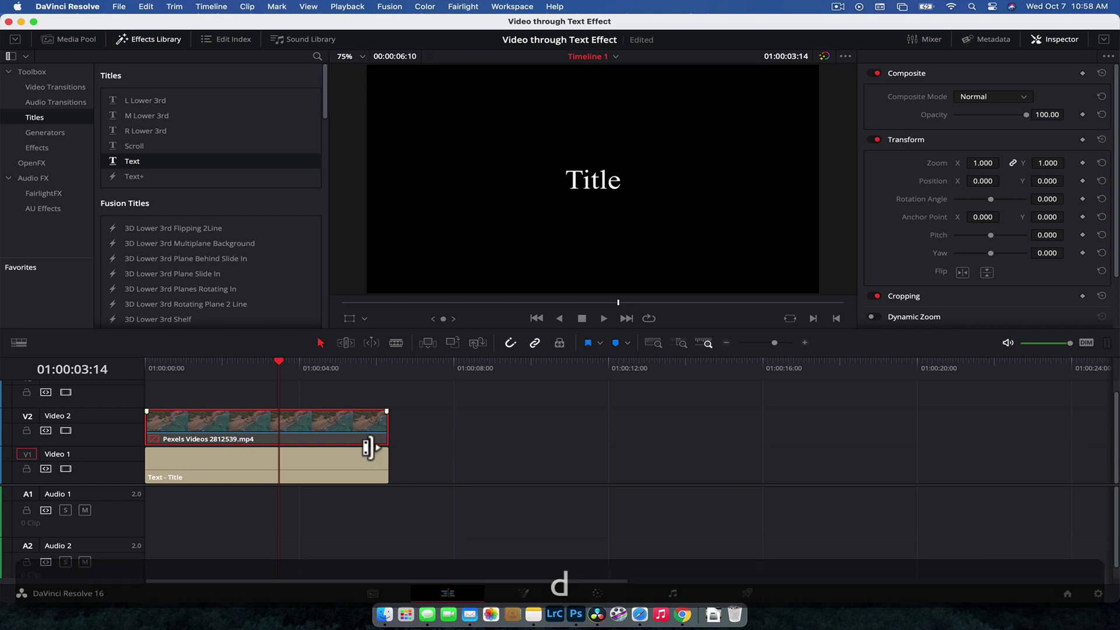
{"action": "left_click", "coordinate": [374, 462]}
Change the title text to TITLE in Avenir at size 499, then select the beach clip.
{"action": "left_click", "coordinate": [783, 128]}
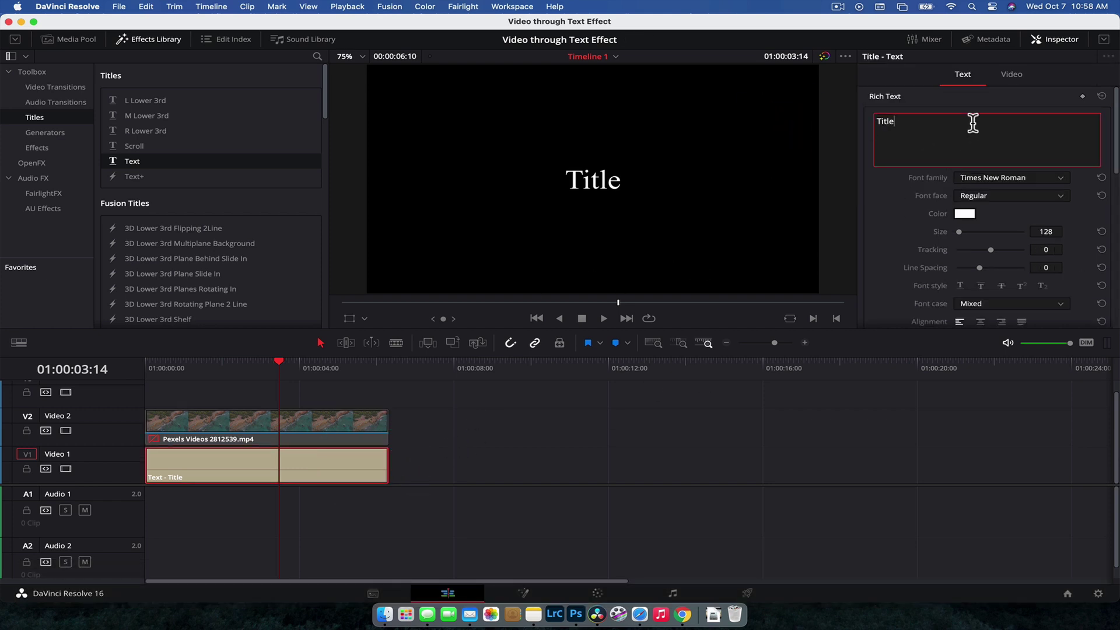
{"action": "left_click", "coordinate": [856, 117]}
{"action": "type", "text": "TITLE"}
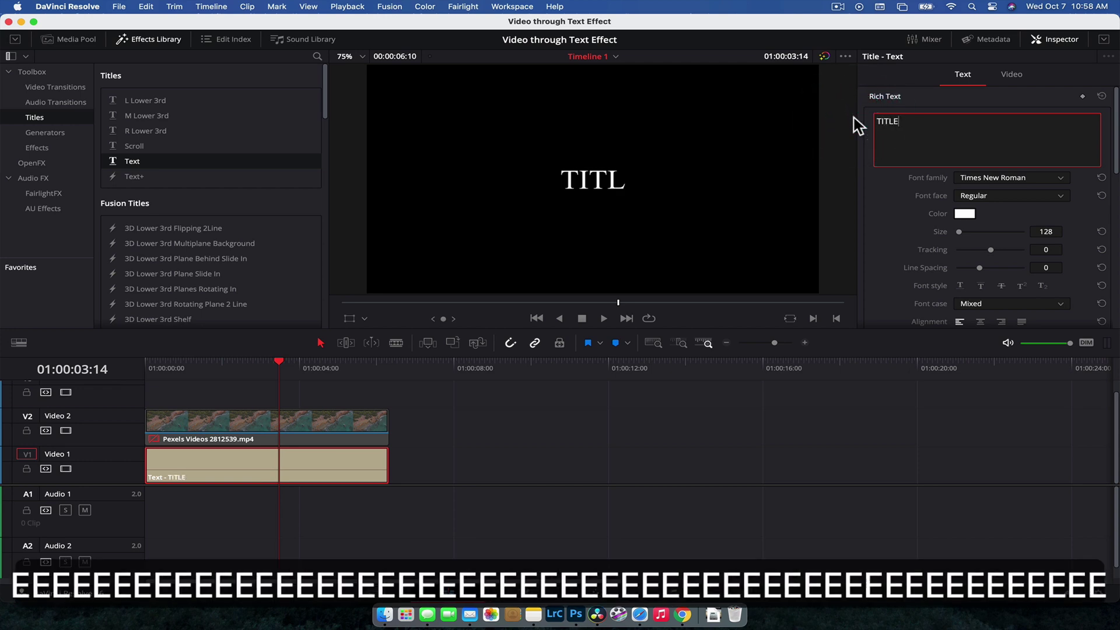
{"action": "left_click", "coordinate": [960, 181]}
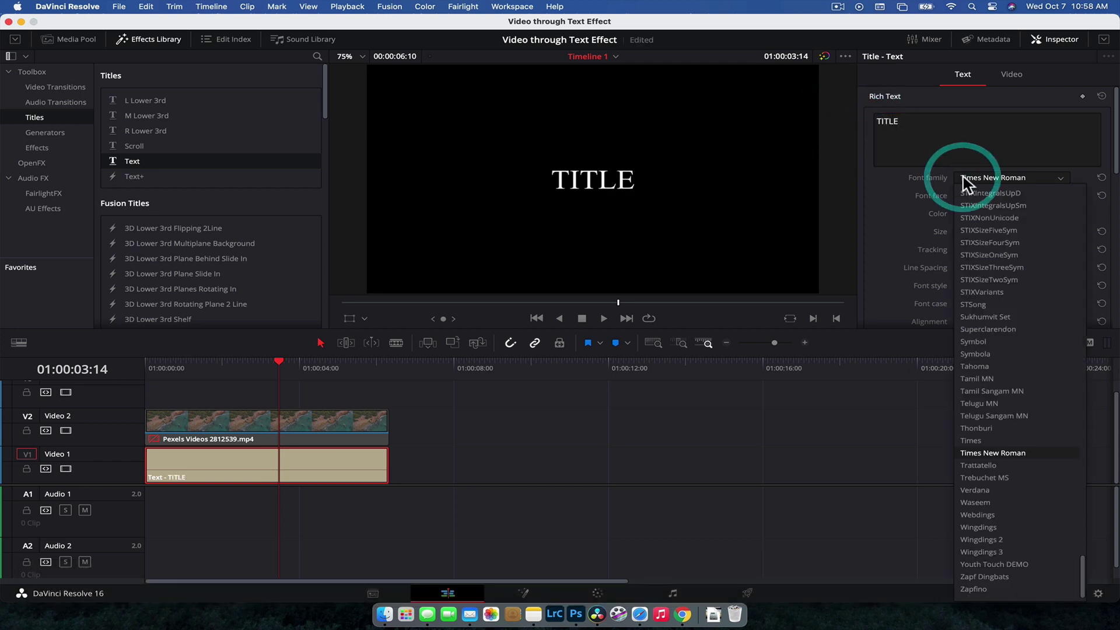
{"action": "left_click", "coordinate": [999, 455]}
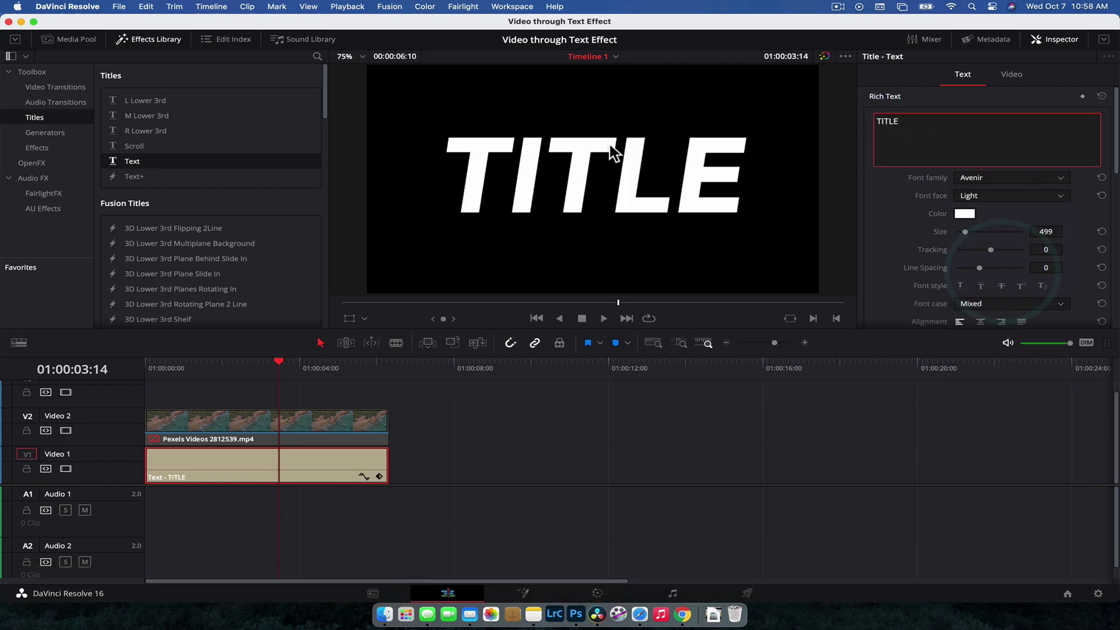
{"action": "left_click", "coordinate": [925, 226]}
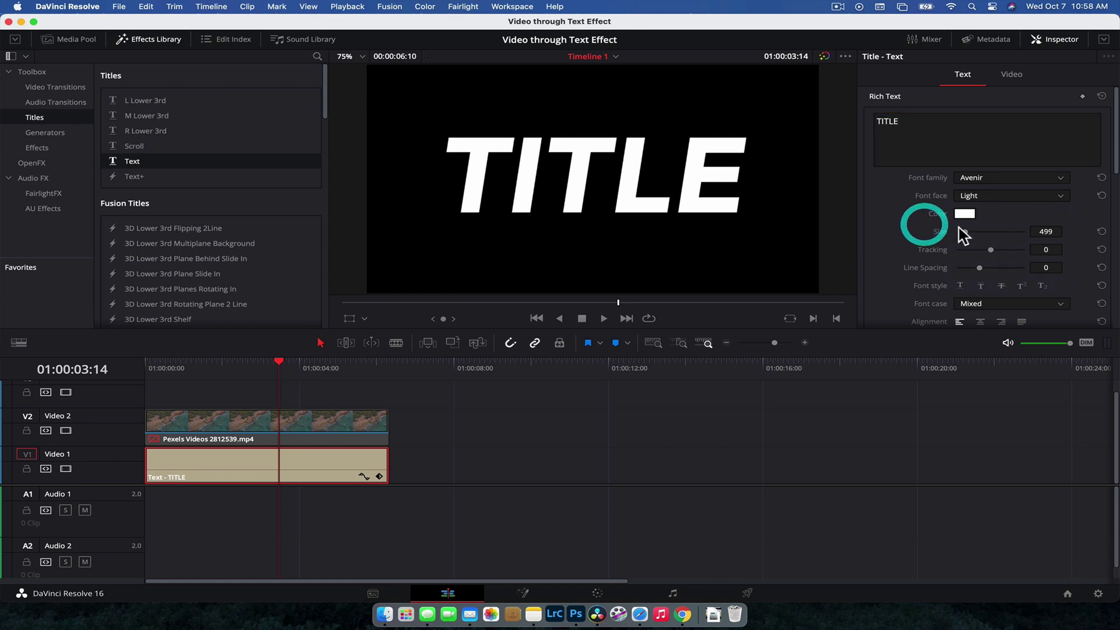
{"action": "left_click", "coordinate": [234, 425]}
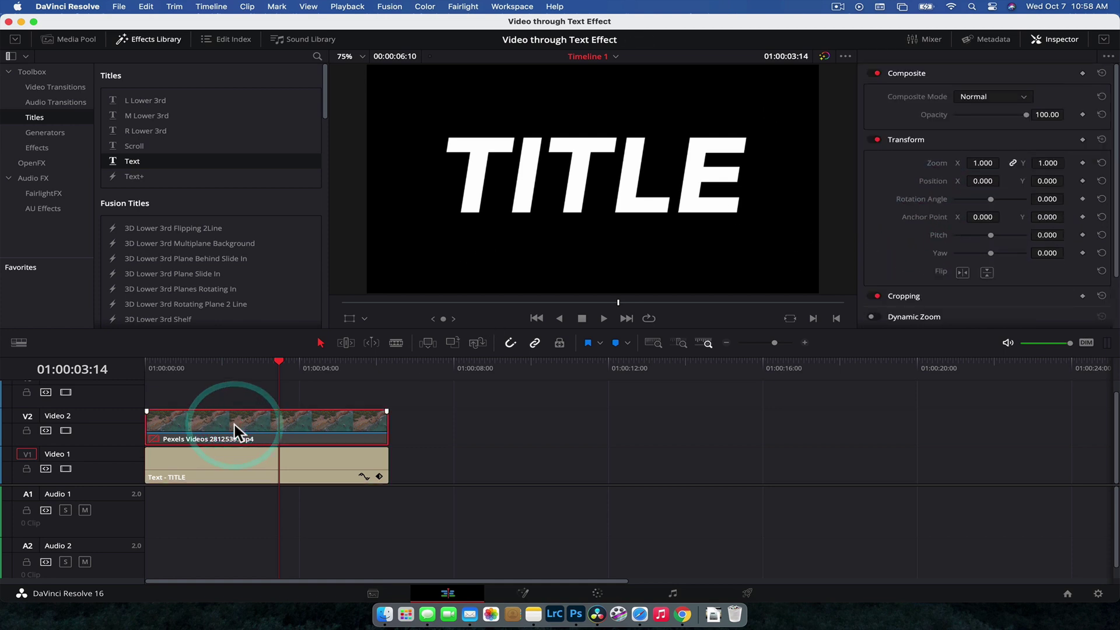
{"action": "left_click", "coordinate": [240, 465]}
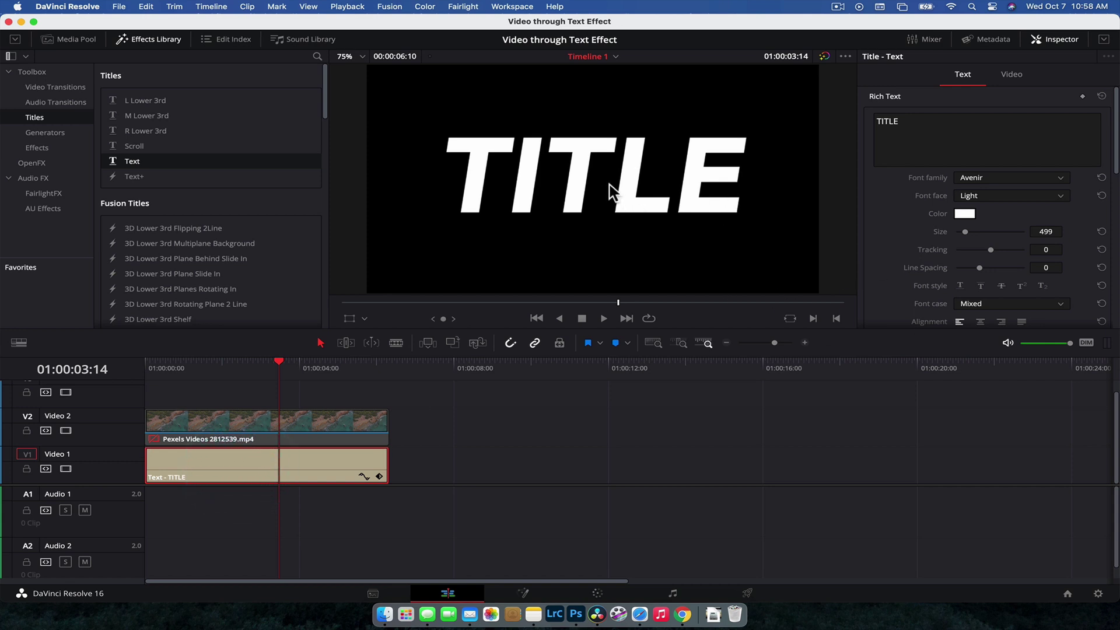
{"action": "left_click", "coordinate": [267, 431]}
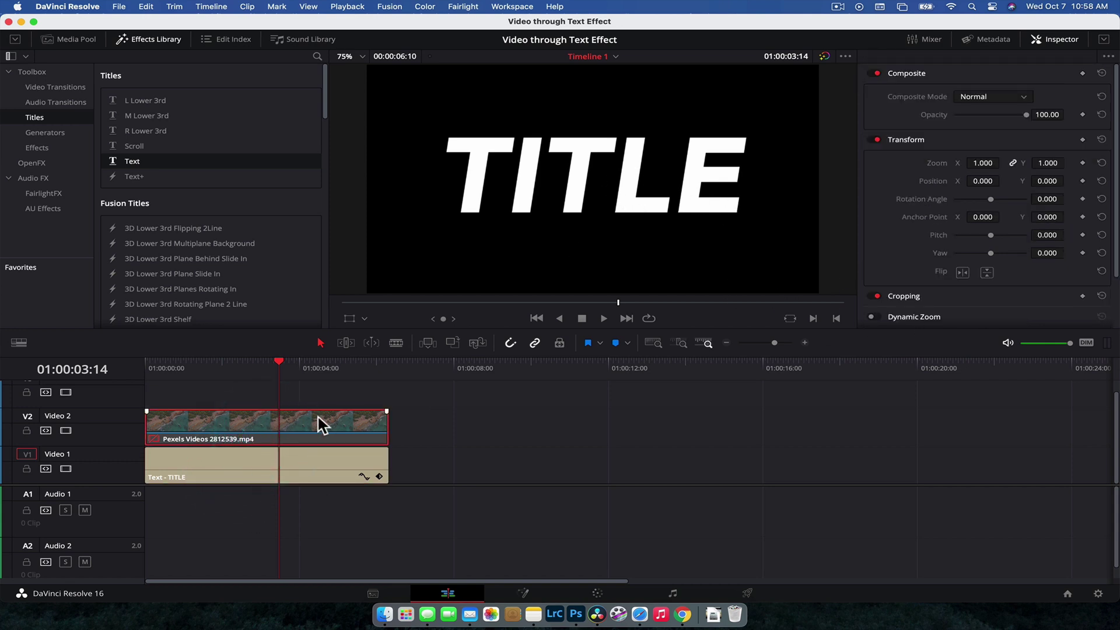
Re-enable the beach clip and browse its Composite Mode list.
{"action": "key", "text": "d"}
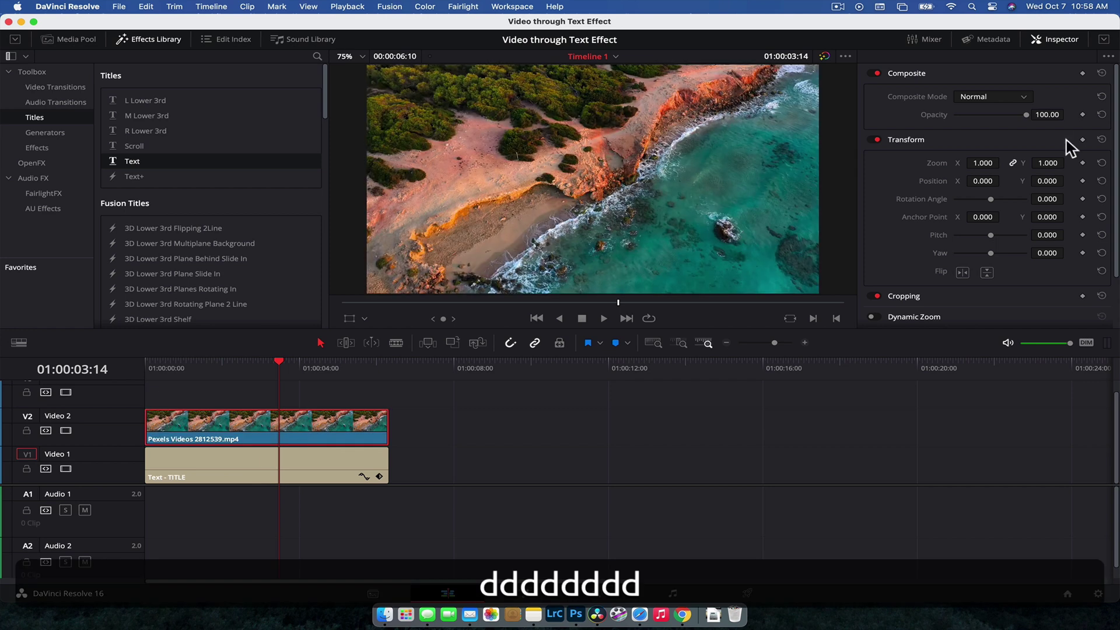
{"action": "left_click", "coordinate": [1022, 99]}
{"action": "scroll", "coordinate": [992, 184], "scroll_direction": "down", "scroll_amount": 3}
{"action": "scroll", "coordinate": [998, 194], "scroll_direction": "down", "scroll_amount": 3}
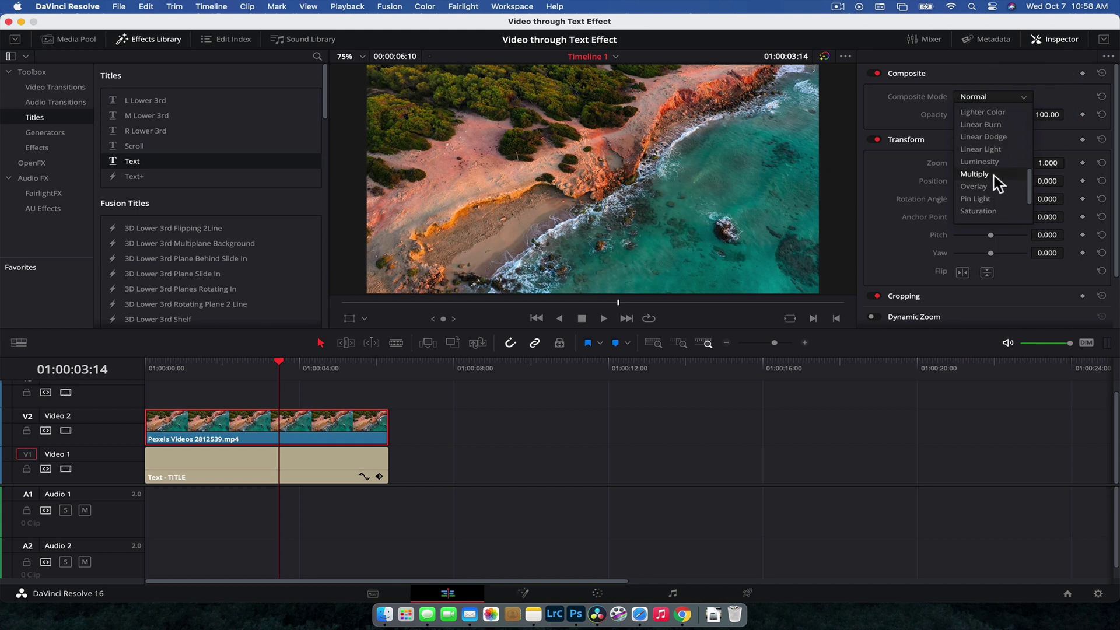
Shift the title clip later, return it to the timeline start, and park near three seconds.
{"action": "left_click_drag", "start_coordinate": [321, 463], "coordinate": [411, 471]}
{"action": "left_click", "coordinate": [441, 376]}
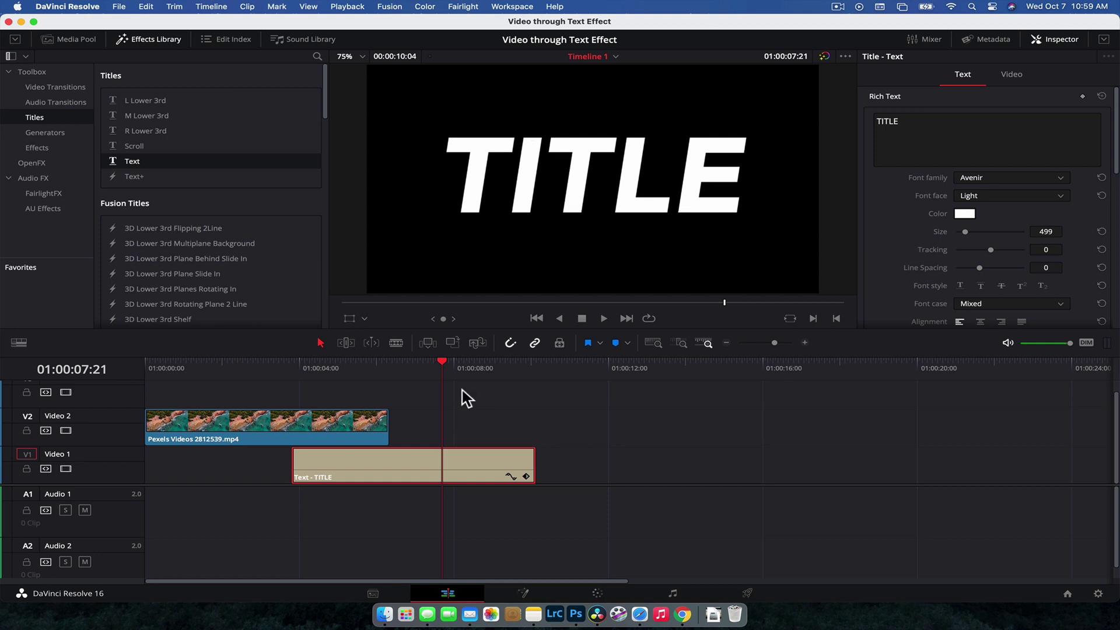
{"action": "left_click_drag", "start_coordinate": [446, 457], "coordinate": [242, 458]}
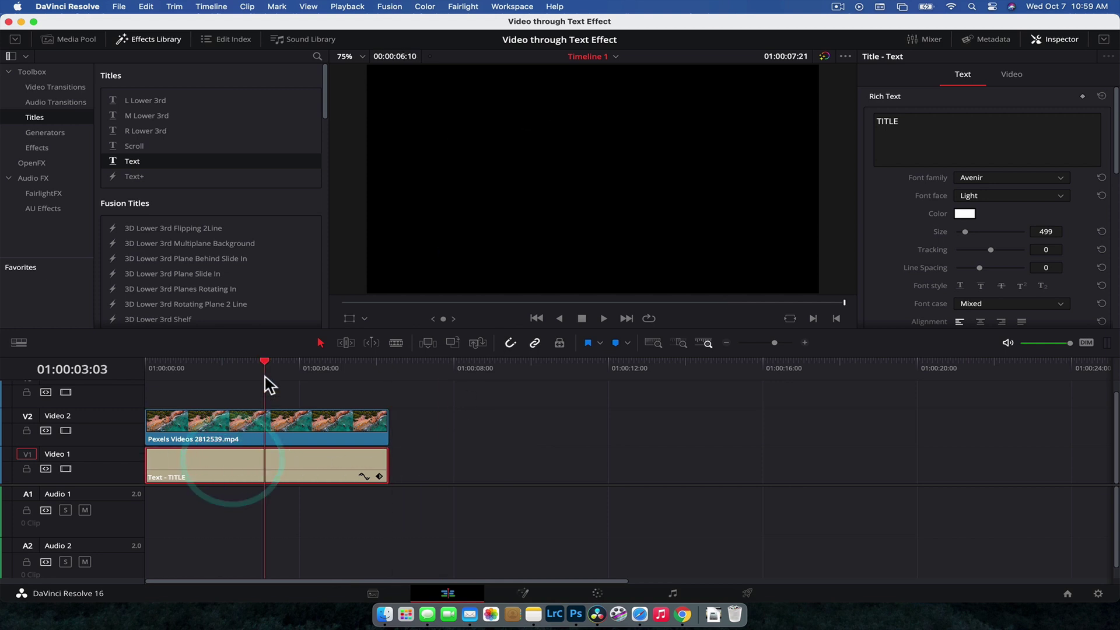
{"action": "left_click", "coordinate": [264, 370]}
Set the beach clip's Composite Mode to Multiply and play back the text effect.
{"action": "left_click", "coordinate": [335, 426]}
{"action": "left_click", "coordinate": [992, 96]}
{"action": "scroll", "coordinate": [985, 217], "scroll_direction": "down", "scroll_amount": 2}
{"action": "scroll", "coordinate": [985, 217], "scroll_direction": "down", "scroll_amount": 3}
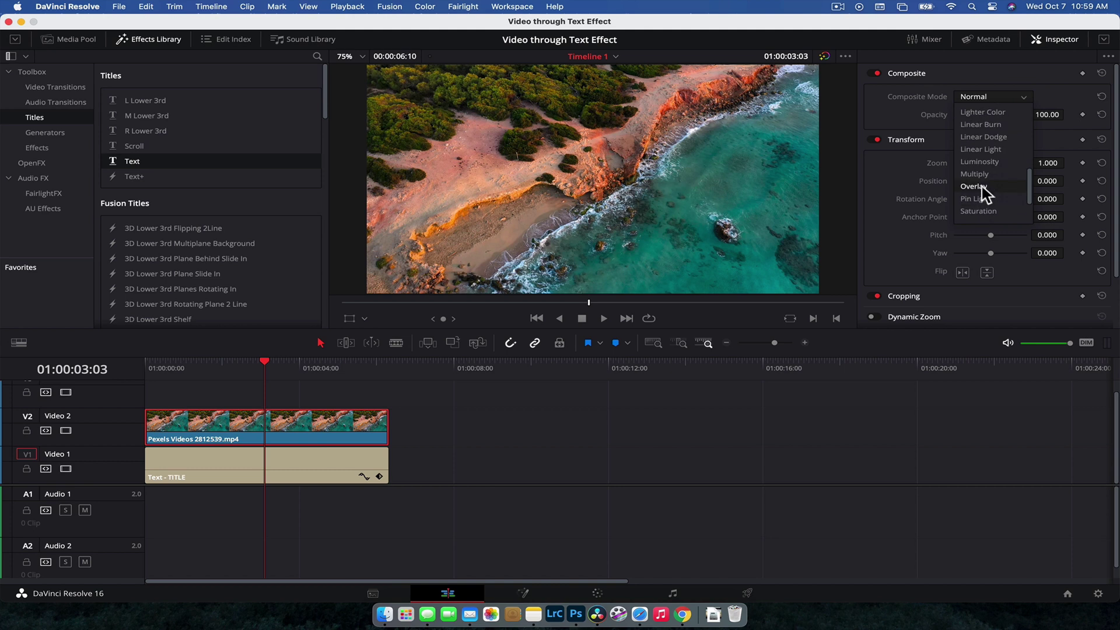
{"action": "left_click", "coordinate": [985, 175]}
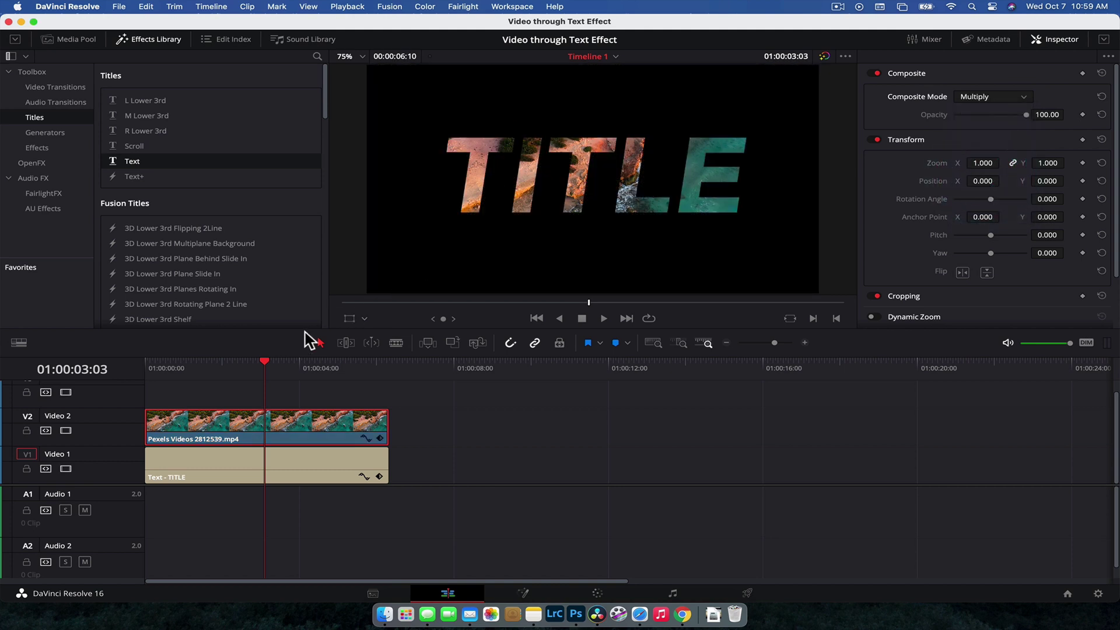
{"action": "left_click", "coordinate": [213, 363]}
{"action": "key", "text": "space"}
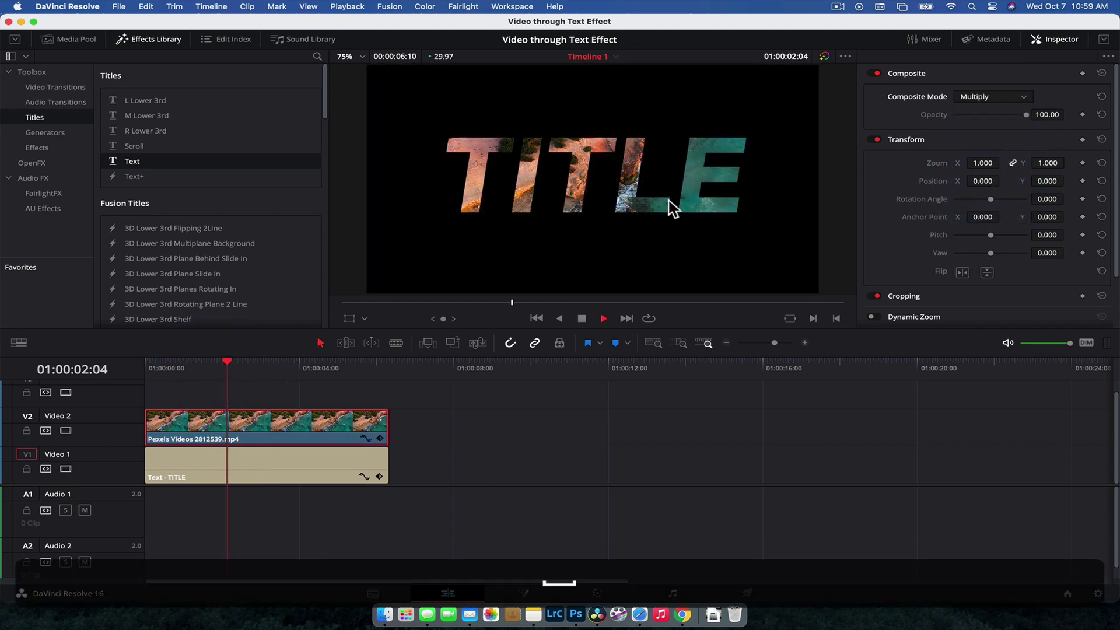
Move the TITLE text's Position X almost off the left edge.
{"action": "key", "text": "space"}
{"action": "left_click", "coordinate": [320, 458]}
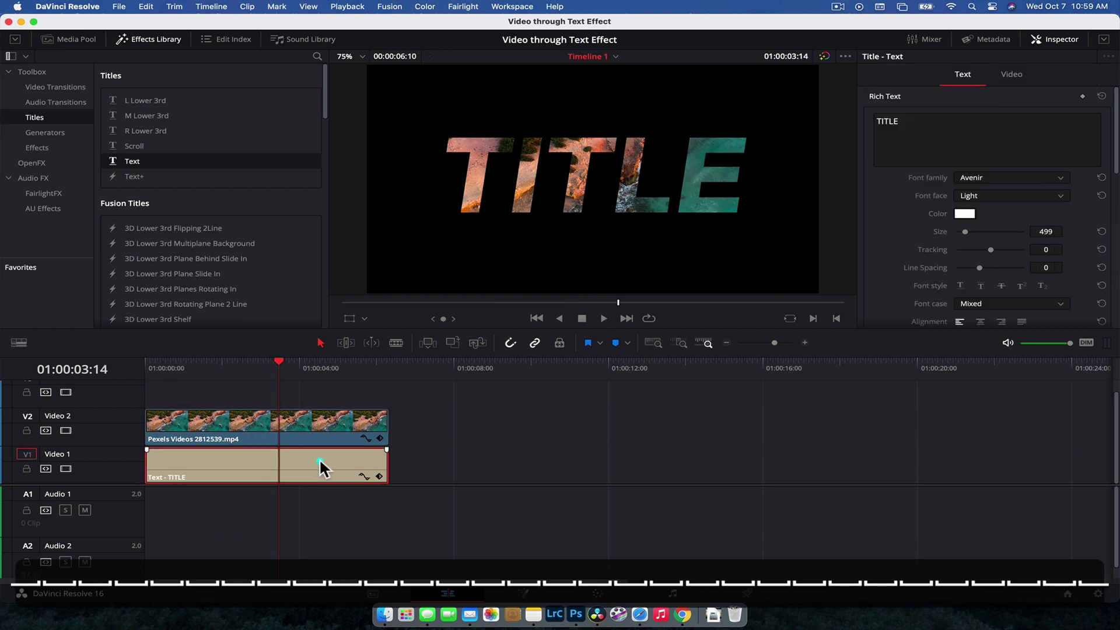
{"action": "scroll", "coordinate": [1014, 234], "scroll_direction": "down", "scroll_amount": 5}
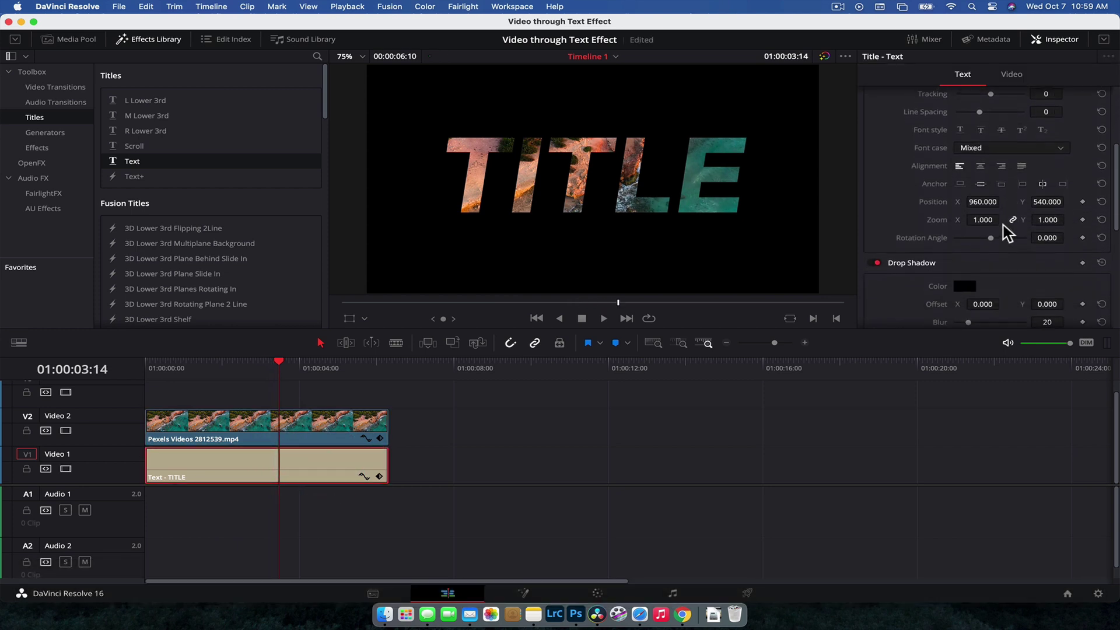
{"action": "left_click_drag", "start_coordinate": [992, 201], "coordinate": [876, 202]}
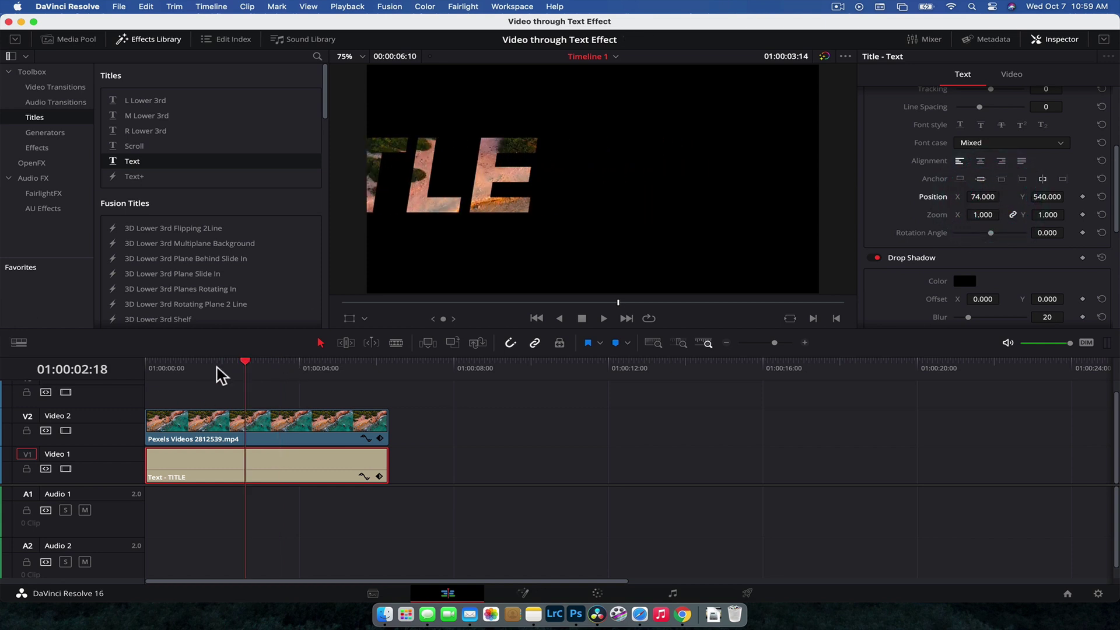
{"action": "left_click_drag", "start_coordinate": [989, 198], "coordinate": [852, 199]}
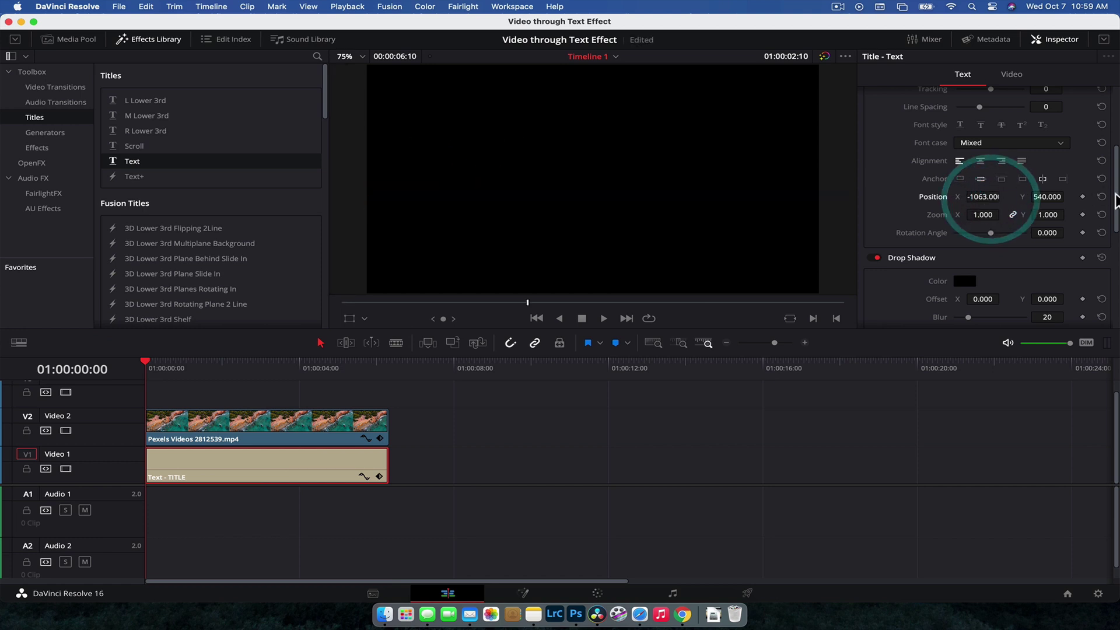
Keyframe the TITLE end position at 01:00:05:29 and preview the slide-in.
{"action": "left_click", "coordinate": [375, 376]}
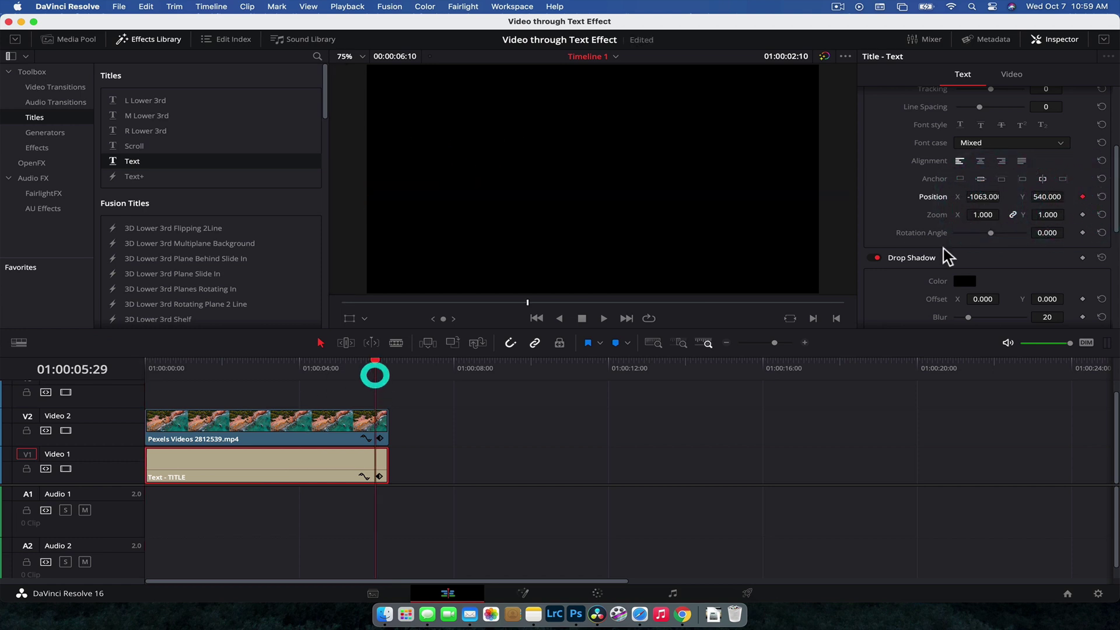
{"action": "mouse_move", "coordinate": [983, 196]}
{"action": "left_mouse_down"}
{"action": "mouse_move", "coordinate": [1004, 197]}
{"action": "mouse_move", "coordinate": [984, 197]}
{"action": "left_mouse_up"}
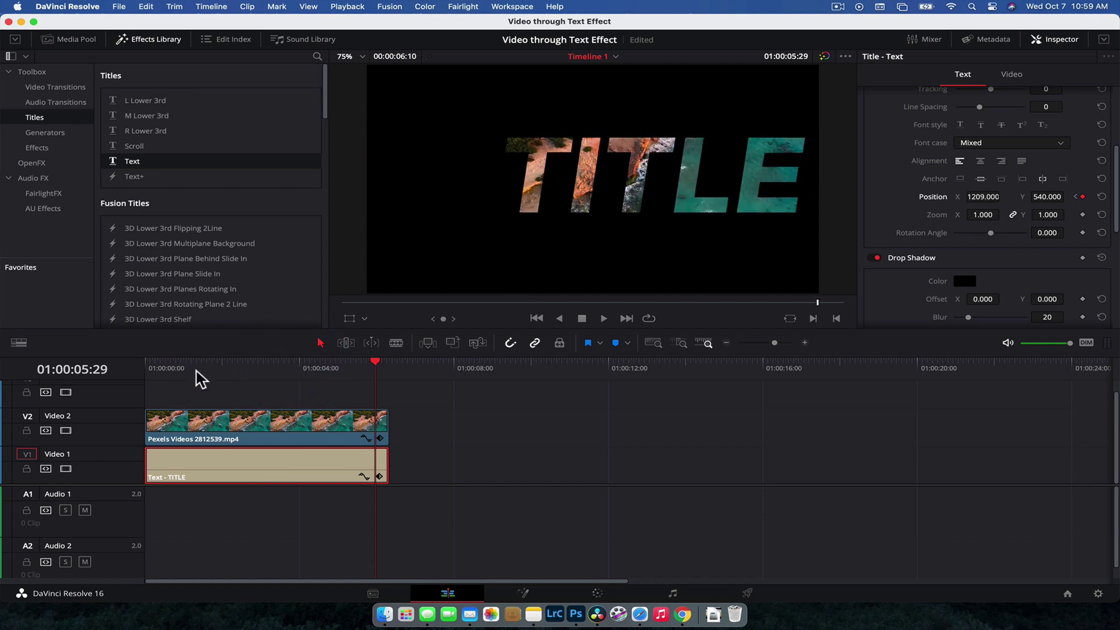
{"action": "key", "text": "space"}
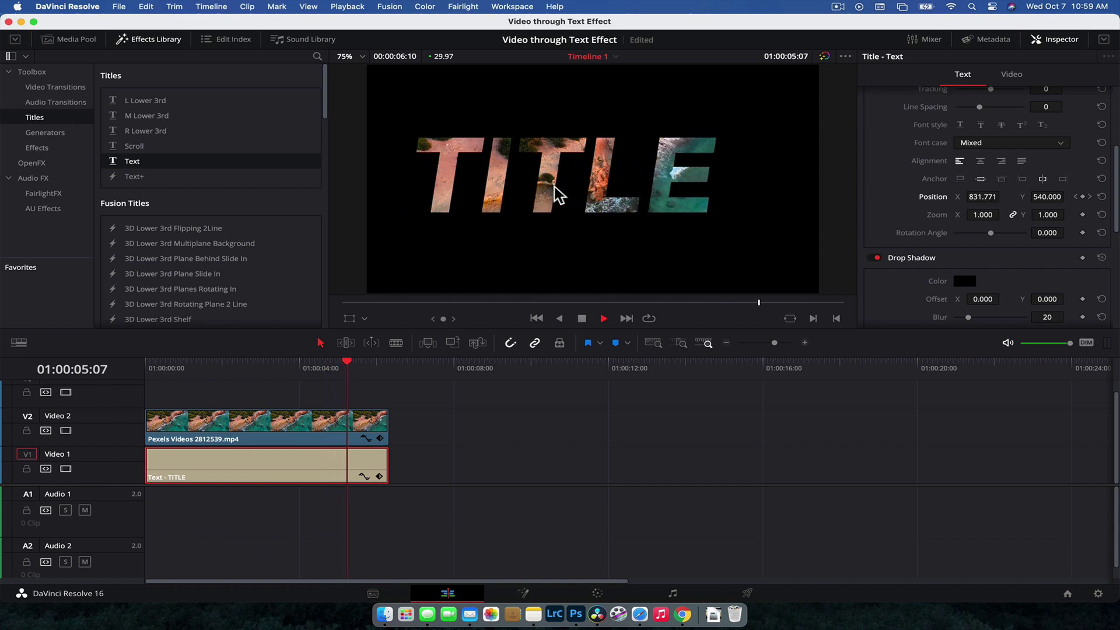
{"action": "key", "text": "space"}
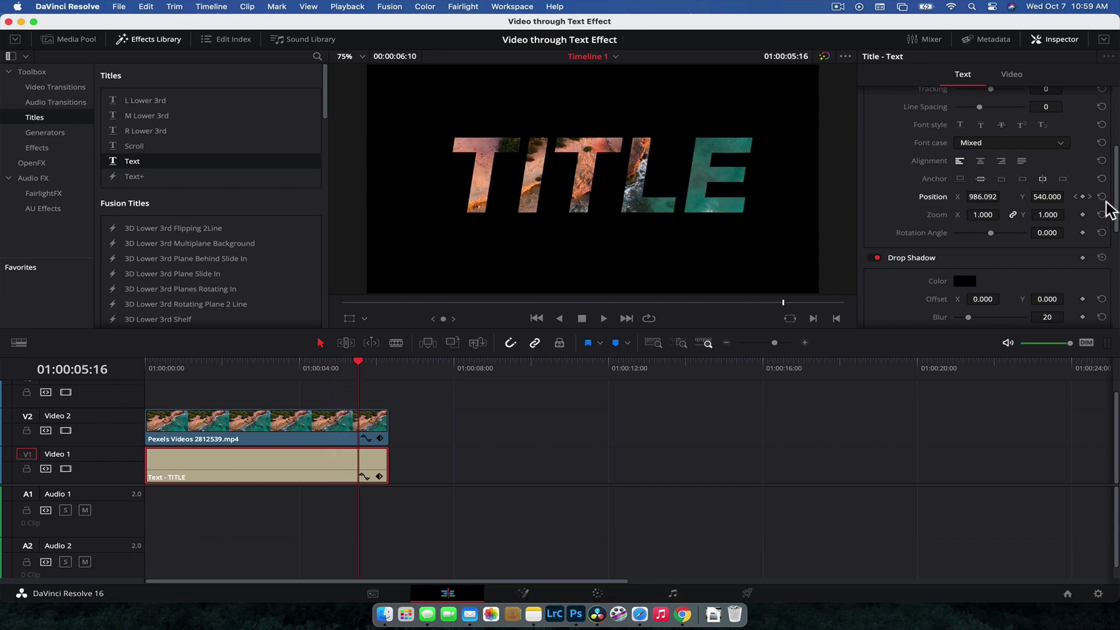
Reset the TITLE position back to the centred 960, 540.
{"action": "left_click", "coordinate": [1101, 196]}
{"action": "left_click", "coordinate": [201, 378]}
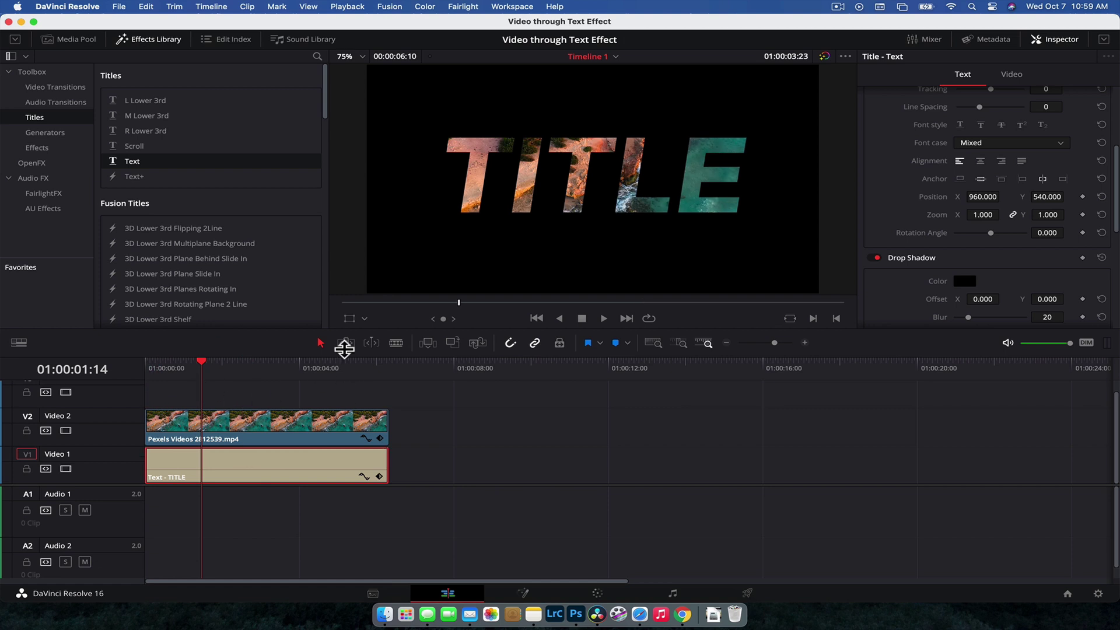
{"action": "scroll", "coordinate": [966, 282], "scroll_direction": "up", "scroll_amount": 5}
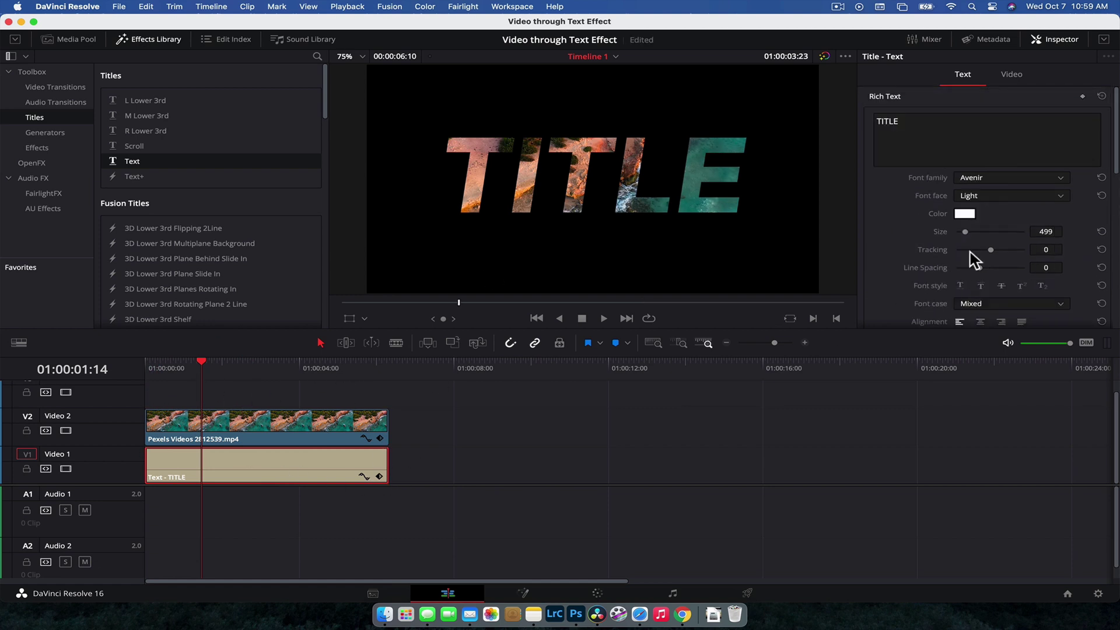
{"action": "left_click", "coordinate": [972, 217]}
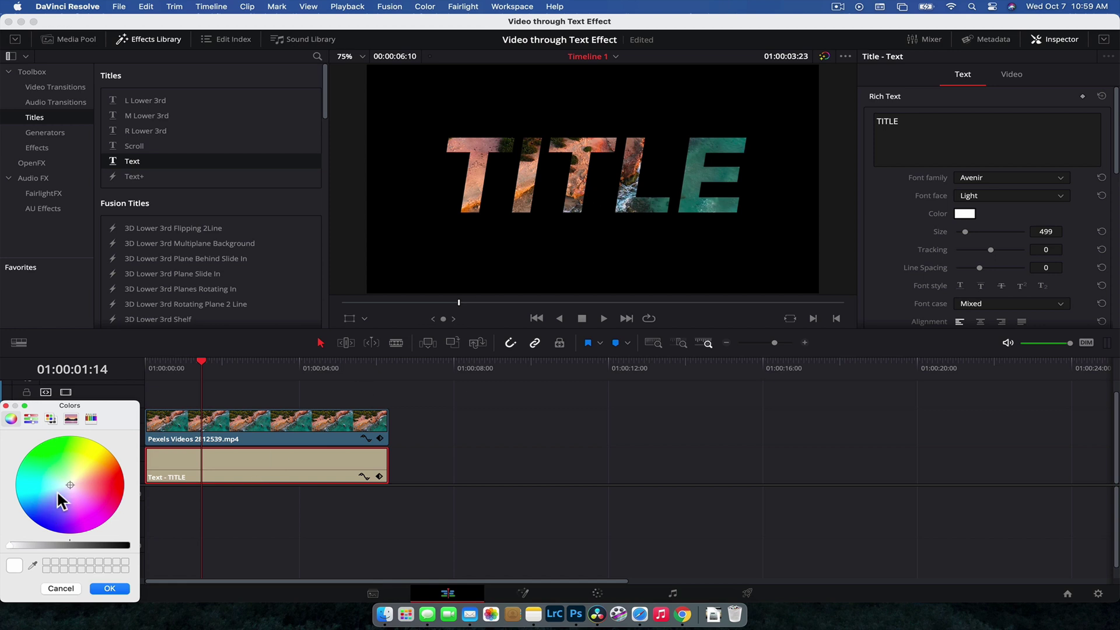
{"action": "left_click_drag", "start_coordinate": [61, 500], "coordinate": [6, 489]}
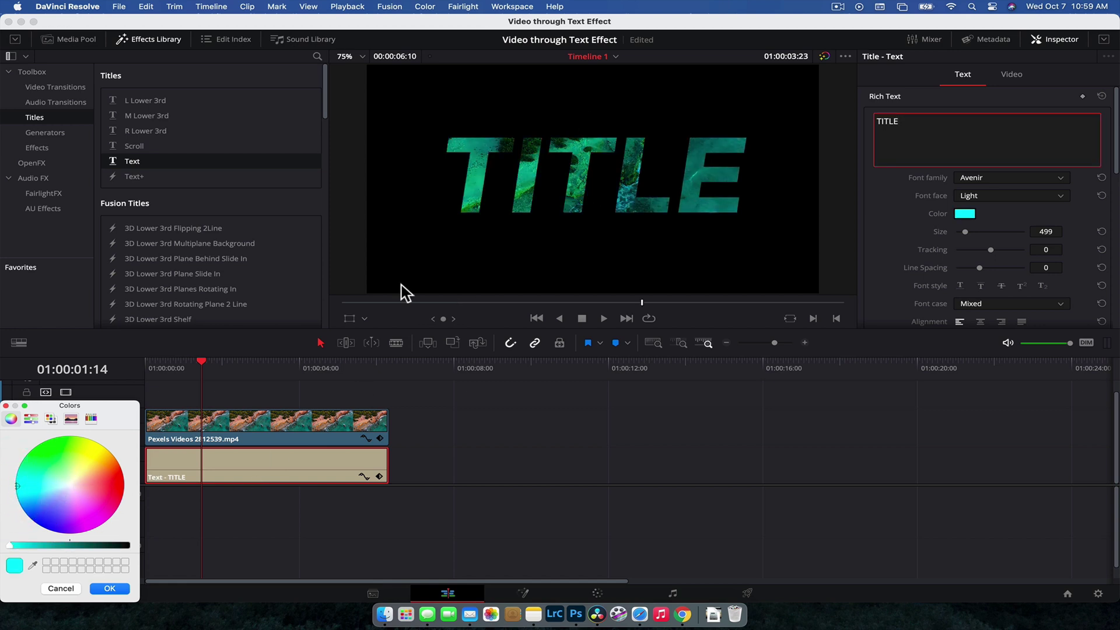
{"action": "left_click_drag", "start_coordinate": [72, 492], "coordinate": [175, 479]}
{"action": "left_click_drag", "start_coordinate": [84, 481], "coordinate": [14, 484]}
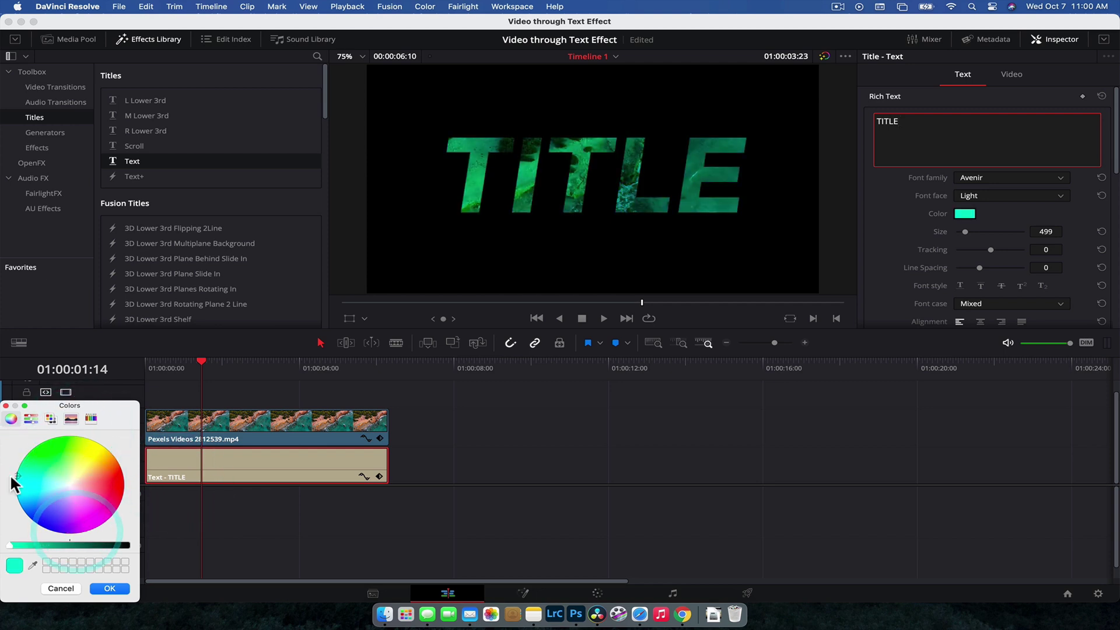
{"action": "left_click", "coordinate": [69, 483]}
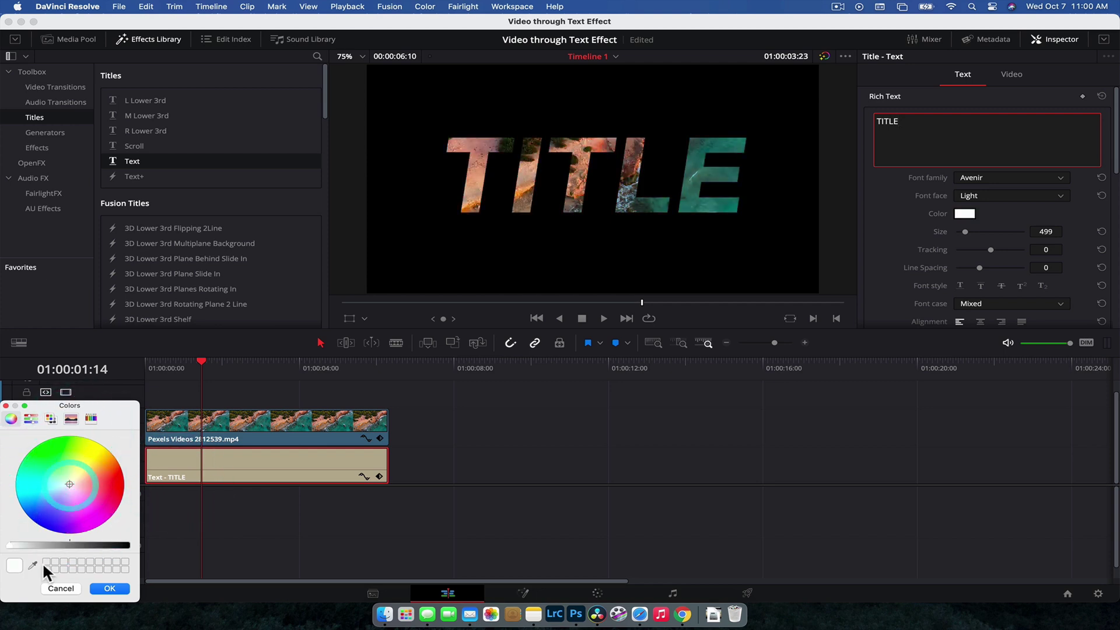
{"action": "left_click", "coordinate": [109, 588]}
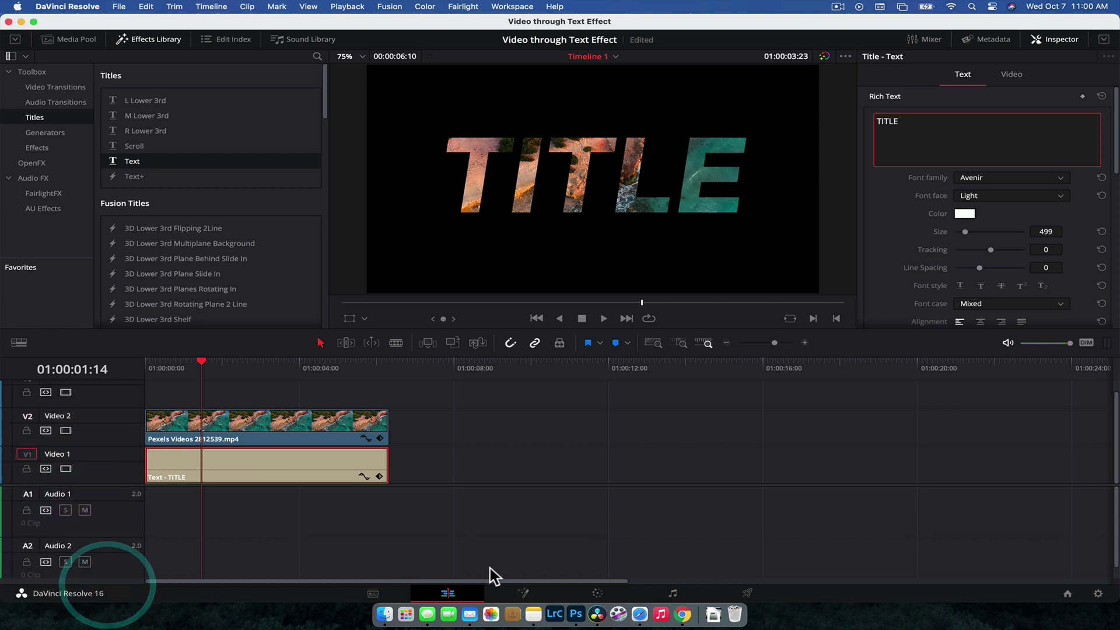
{"action": "left_click", "coordinate": [598, 594]}
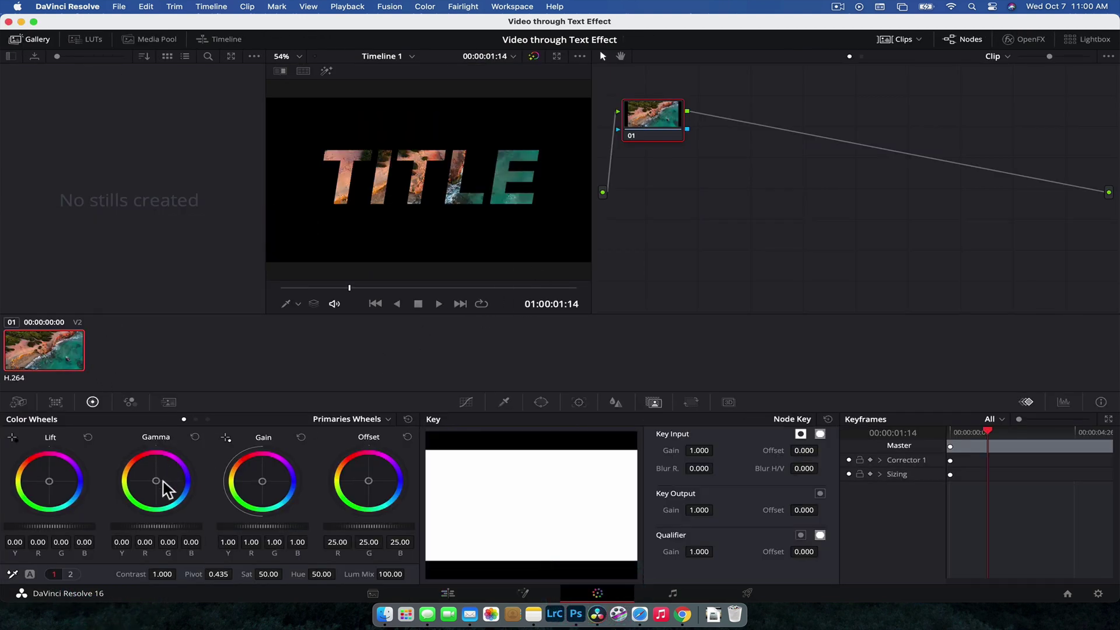
{"action": "left_click", "coordinate": [85, 41]}
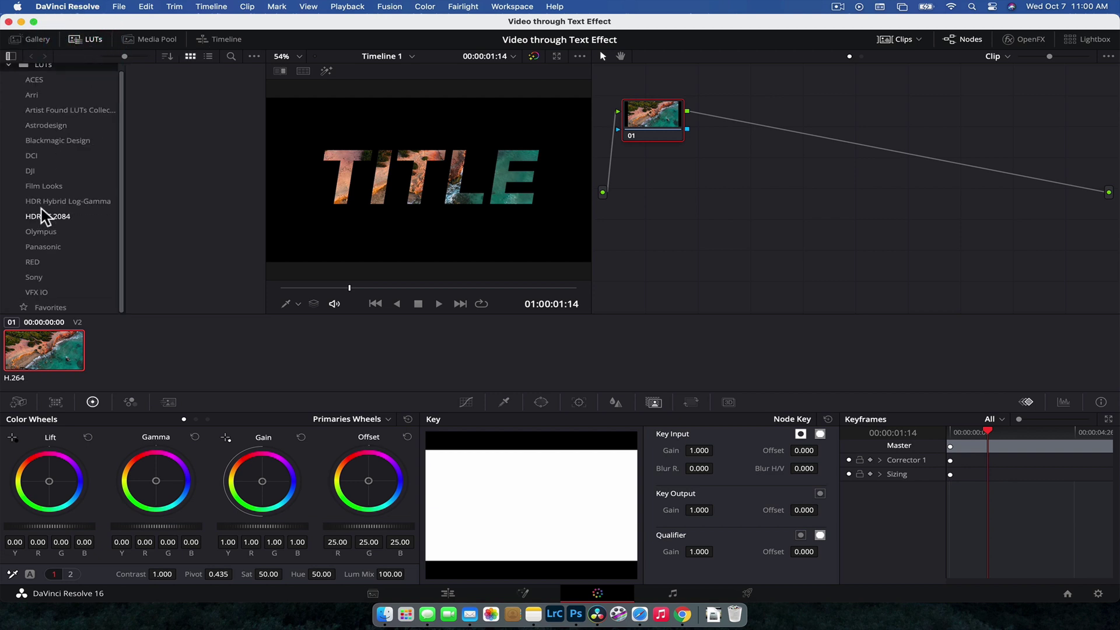
{"action": "left_click", "coordinate": [55, 109]}
{"action": "left_click_drag", "start_coordinate": [191, 88], "coordinate": [682, 118]}
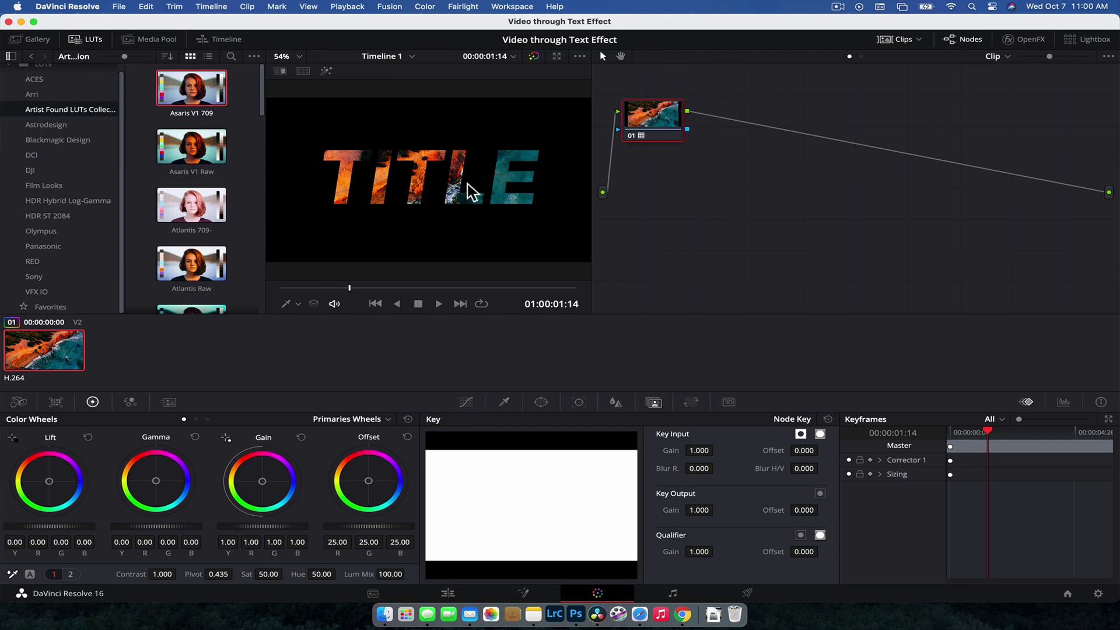
{"action": "key", "text": "super+z"}
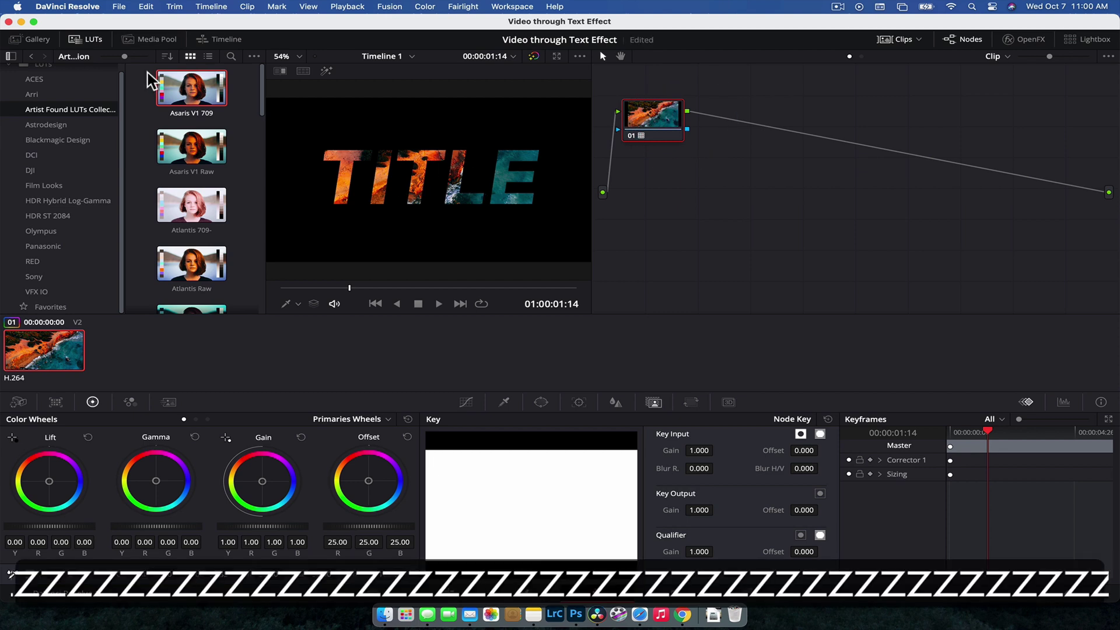
{"action": "left_click", "coordinate": [88, 39]}
{"action": "key", "text": "super+z"}
{"action": "key", "text": "super+z"}
{"action": "key", "text": "super+z"}
{"action": "key", "text": "super+z"}
{"action": "key", "text": "super+z"}
{"action": "key", "text": "super+z"}
{"action": "key", "text": "super+z"}
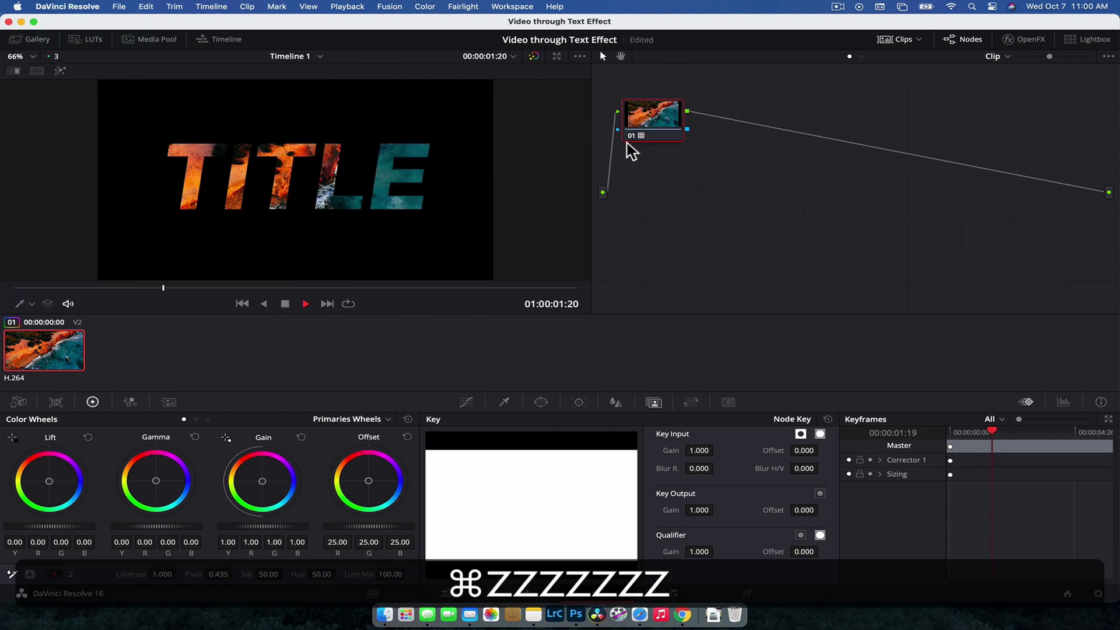
{"action": "key", "text": "super+space"}
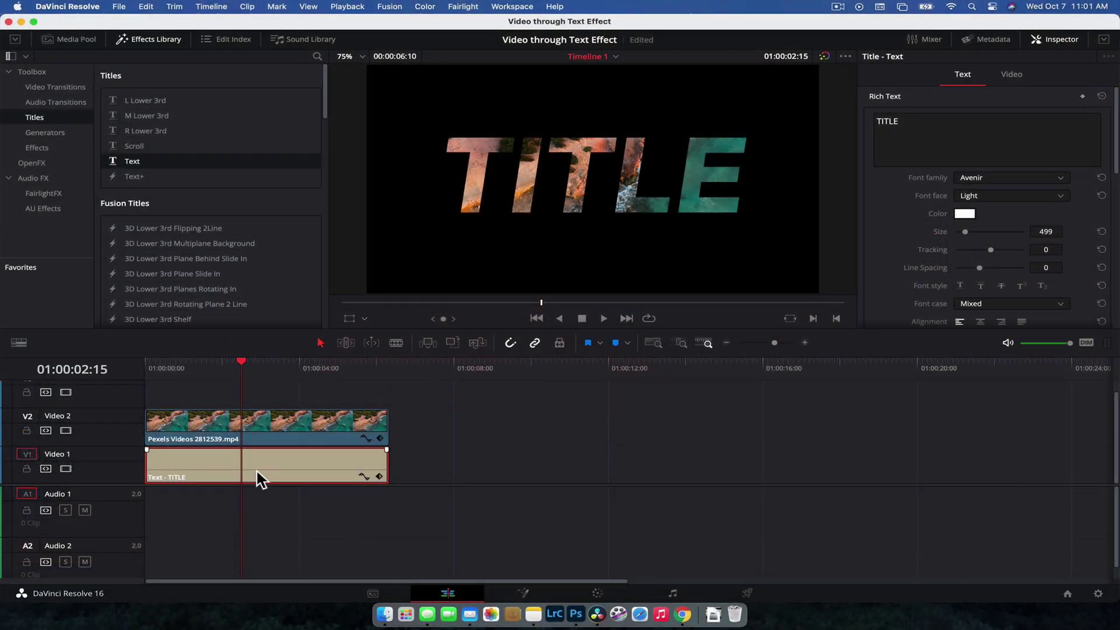
Delete the TITLE text clip and move the beach footage down onto Video 1.
{"action": "left_click", "coordinate": [257, 468]}
{"action": "key", "text": "BackSpace"}
{"action": "left_click_drag", "start_coordinate": [284, 465], "coordinate": [274, 463]}
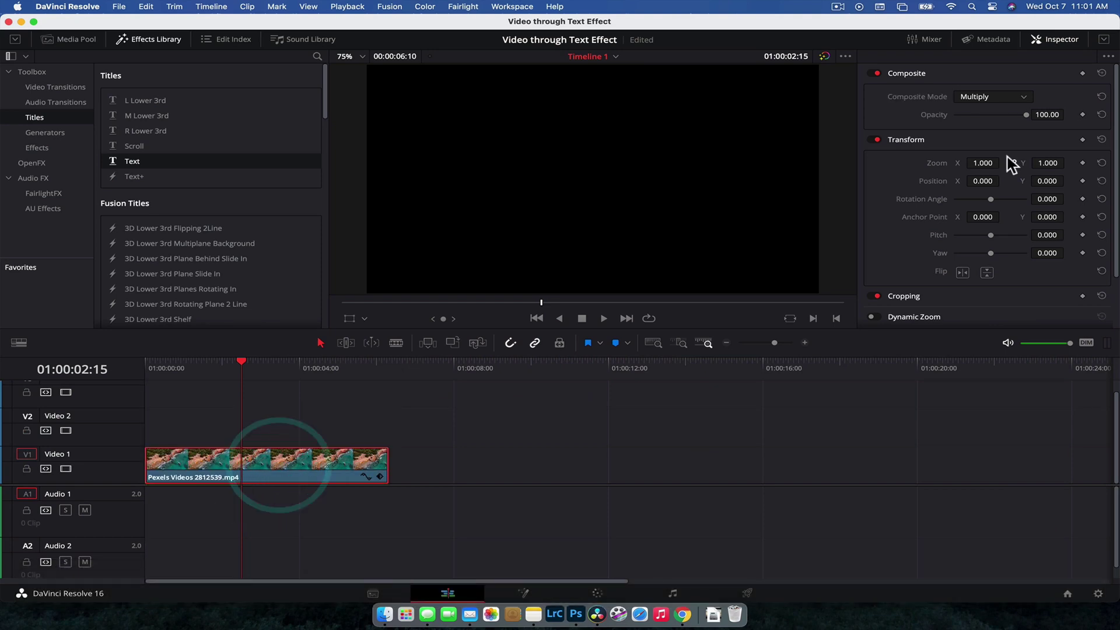
Set the beach footage's Composite Mode back to Normal.
{"action": "left_click", "coordinate": [984, 98]}
{"action": "scroll", "coordinate": [990, 134], "scroll_direction": "up", "scroll_amount": 5}
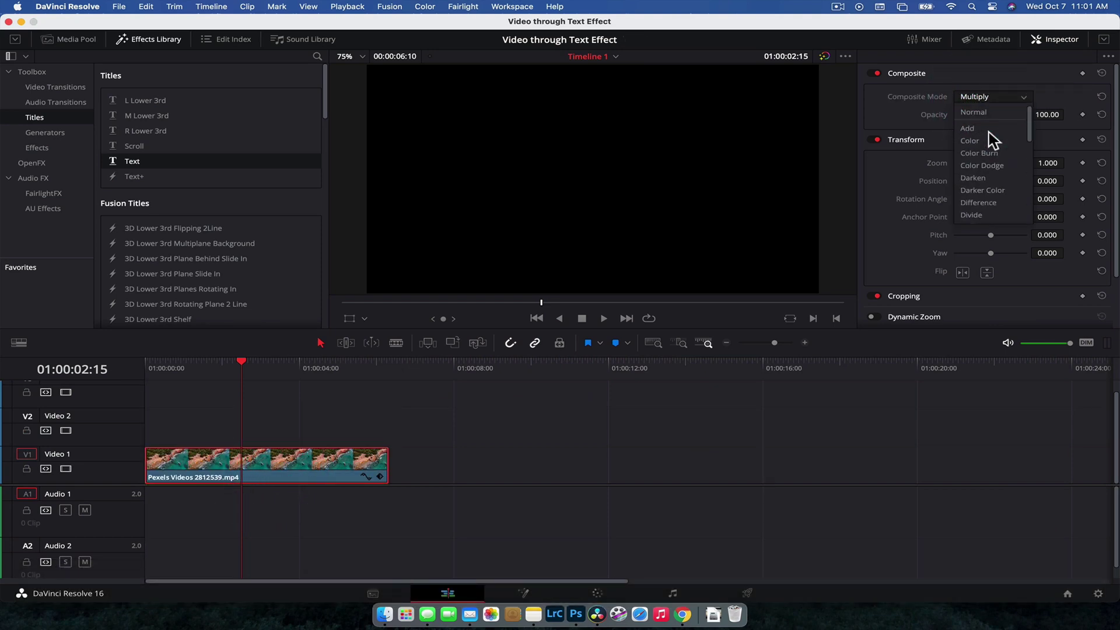
{"action": "left_click", "coordinate": [992, 113]}
{"action": "left_click_drag", "start_coordinate": [488, 392], "coordinate": [172, 385]}
{"action": "left_click", "coordinate": [39, 147]}
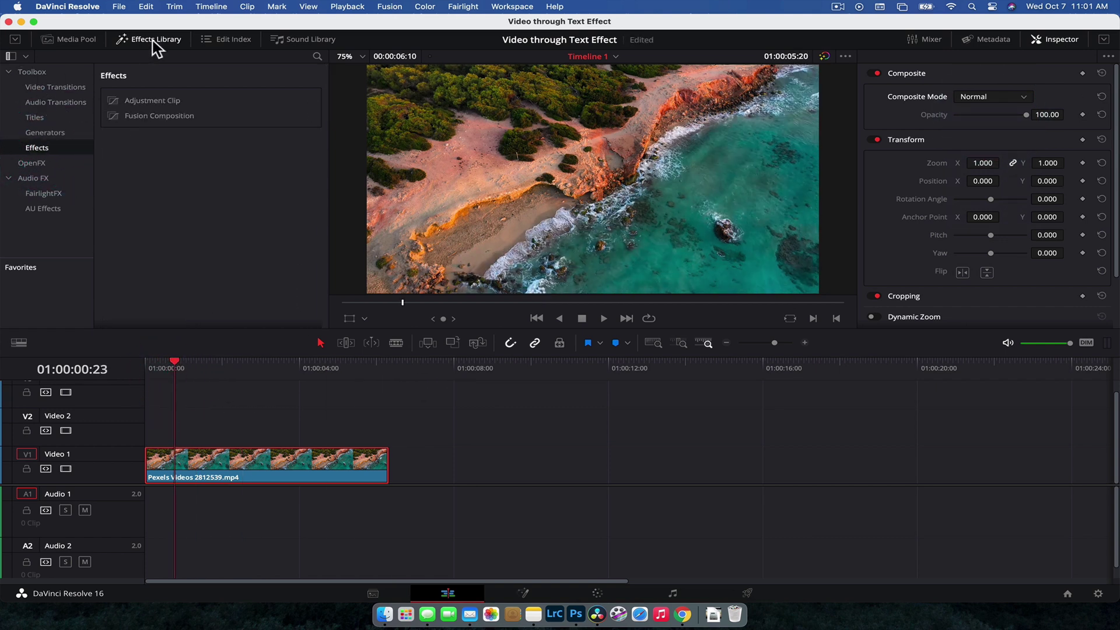
Add a Fusion Composition on Video 2 spanning the footage and open it on the Fusion page.
{"action": "left_click_drag", "start_coordinate": [159, 115], "coordinate": [146, 442]}
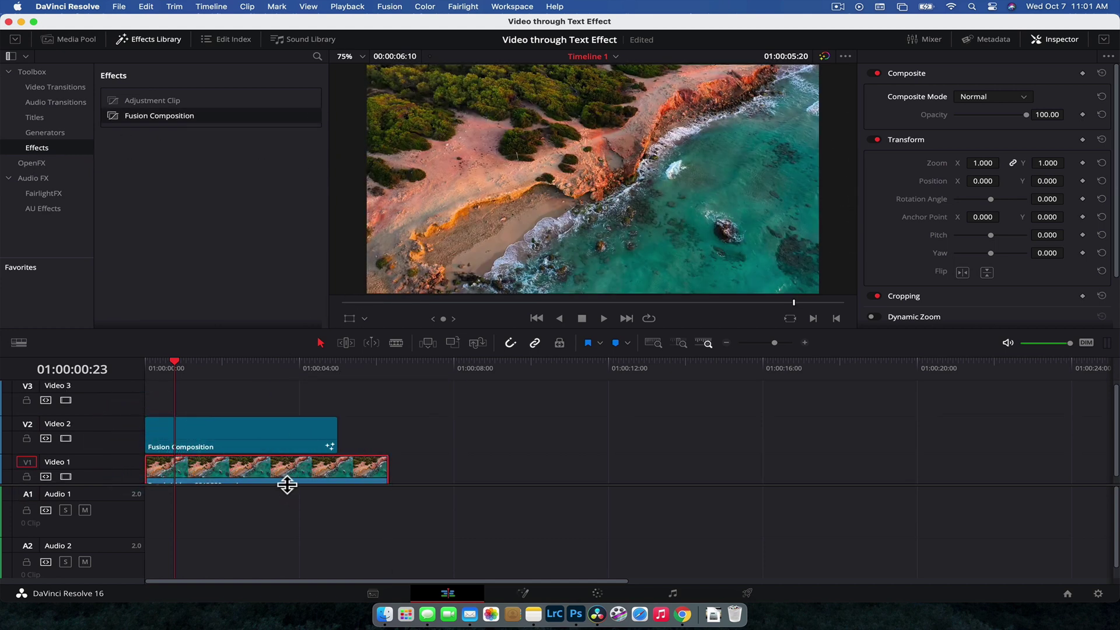
{"action": "left_click", "coordinate": [287, 505]}
{"action": "left_click_drag", "start_coordinate": [337, 449], "coordinate": [388, 449]}
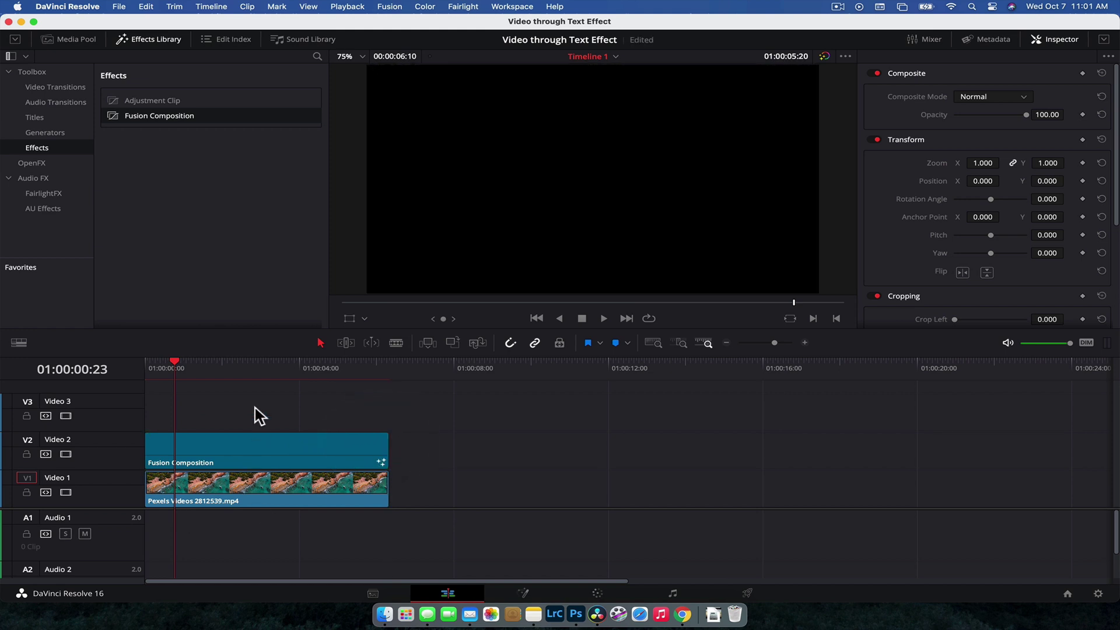
{"action": "left_click", "coordinate": [248, 365]}
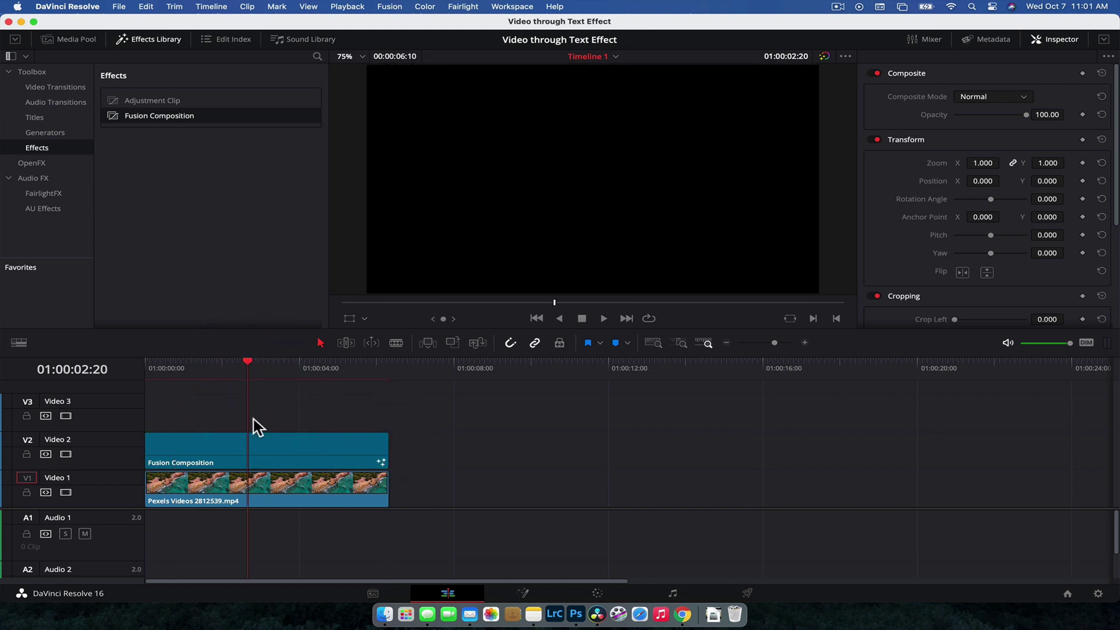
{"action": "left_click", "coordinate": [539, 595]}
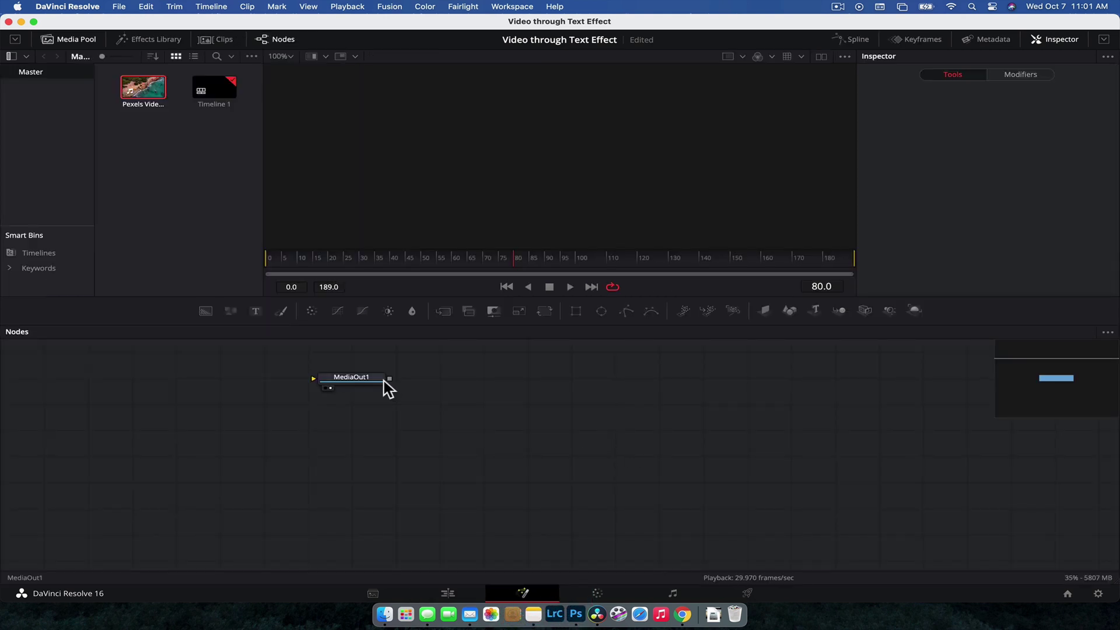
Add Background and Text nodes, merging Text1 over Background1 through Merge1 into MediaOut1.
{"action": "left_click", "coordinate": [709, 457]}
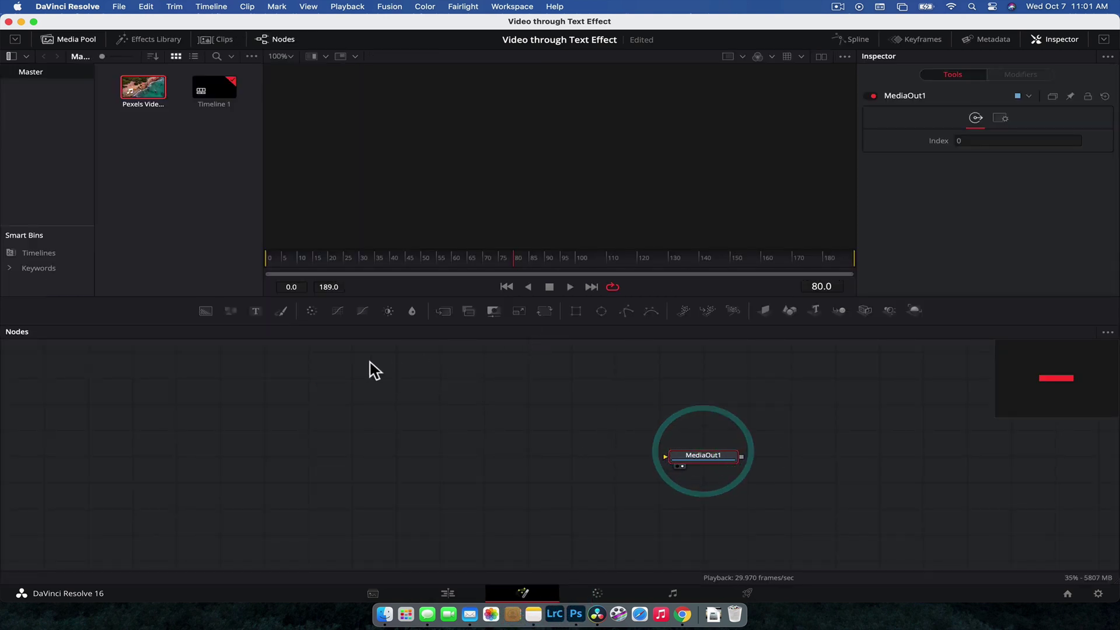
{"action": "left_click_drag", "start_coordinate": [254, 357], "coordinate": [707, 459]}
{"action": "left_click", "coordinate": [705, 456]}
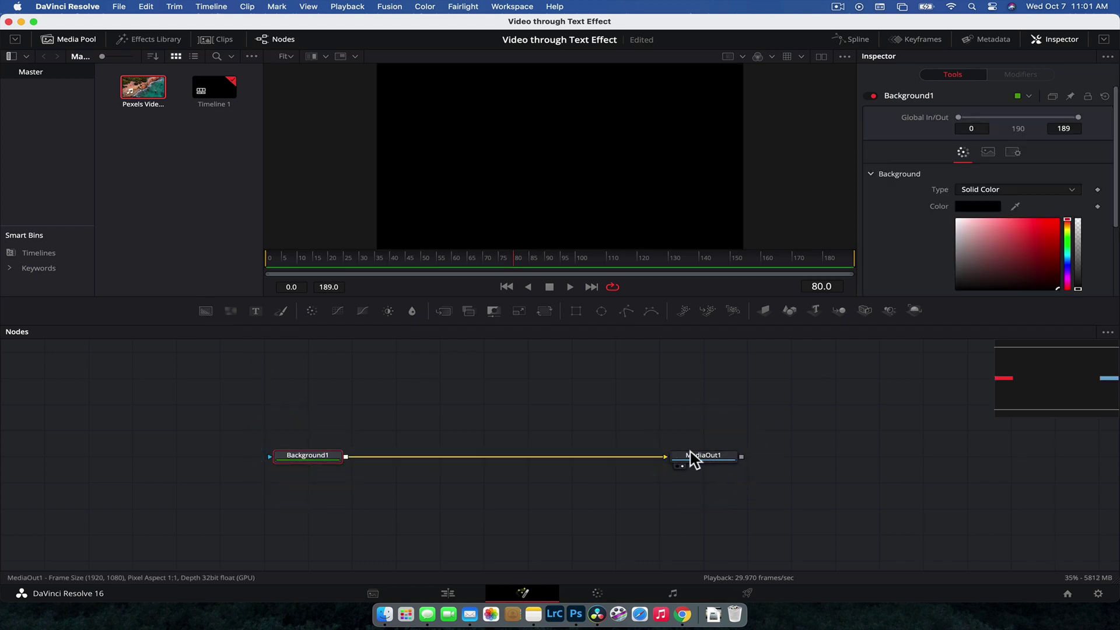
{"action": "left_click_drag", "start_coordinate": [262, 313], "coordinate": [345, 458]}
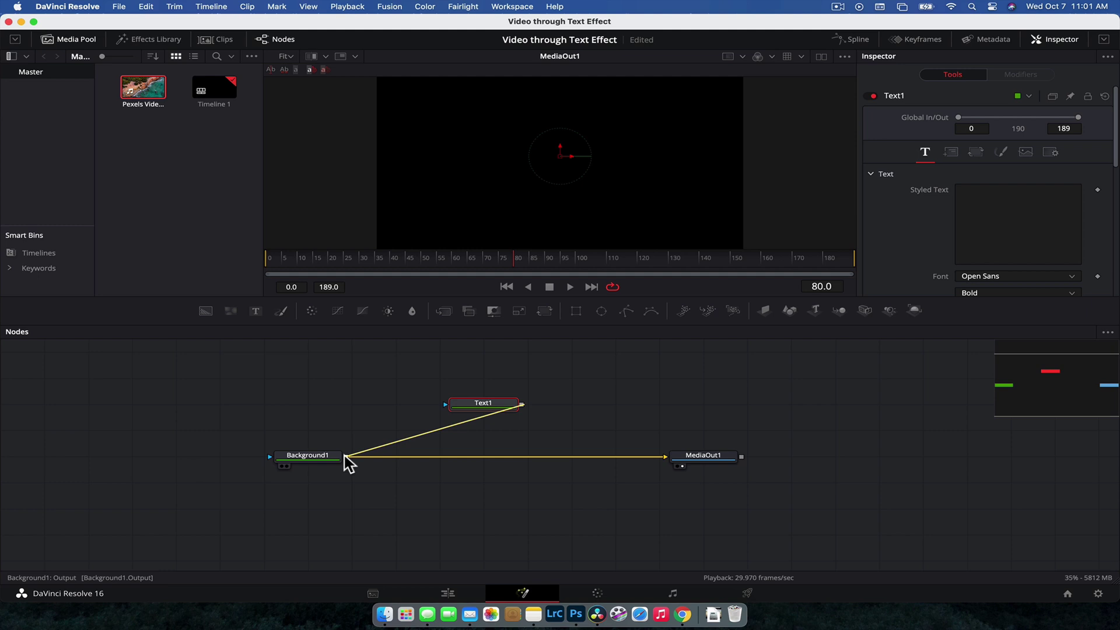
{"action": "left_click_drag", "start_coordinate": [345, 458], "coordinate": [348, 464]}
{"action": "left_click", "coordinate": [559, 420]}
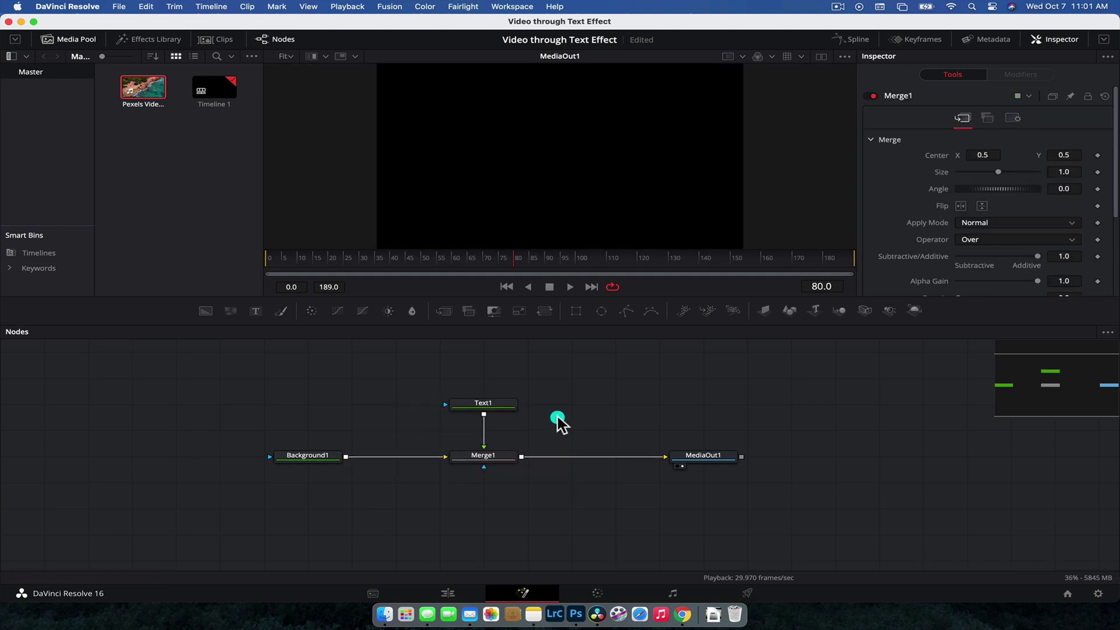
Set the Text1 node's wording to TITLE.
{"action": "left_click", "coordinate": [507, 407]}
{"action": "left_click", "coordinate": [995, 210]}
{"action": "key", "text": "BackSpace"}
{"action": "type", "text": "TITLE"}
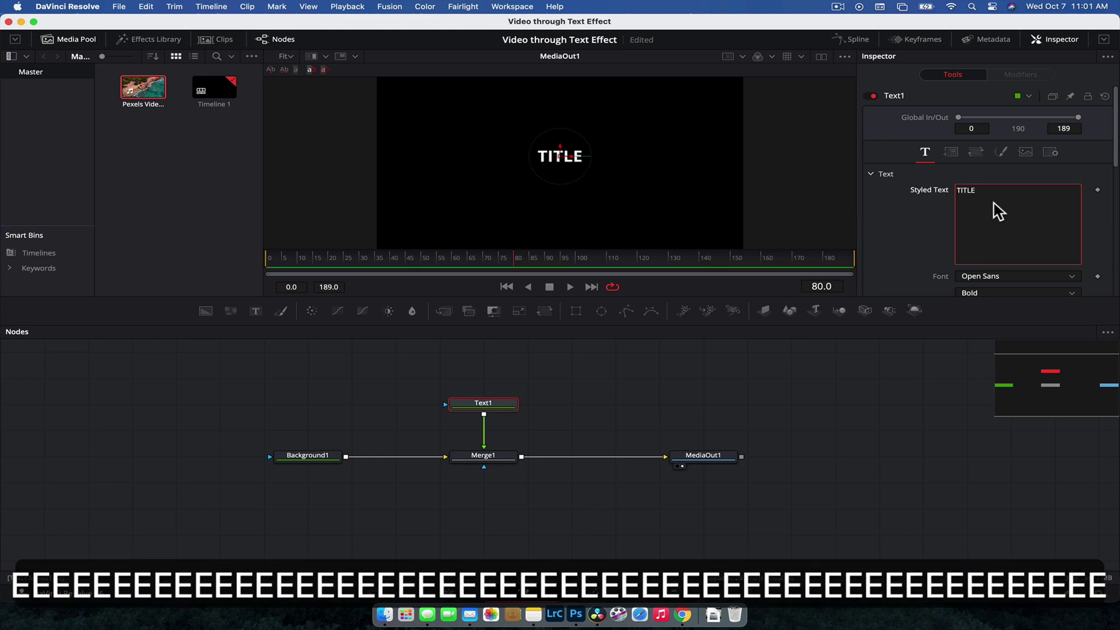
{"action": "left_click", "coordinate": [693, 399]}
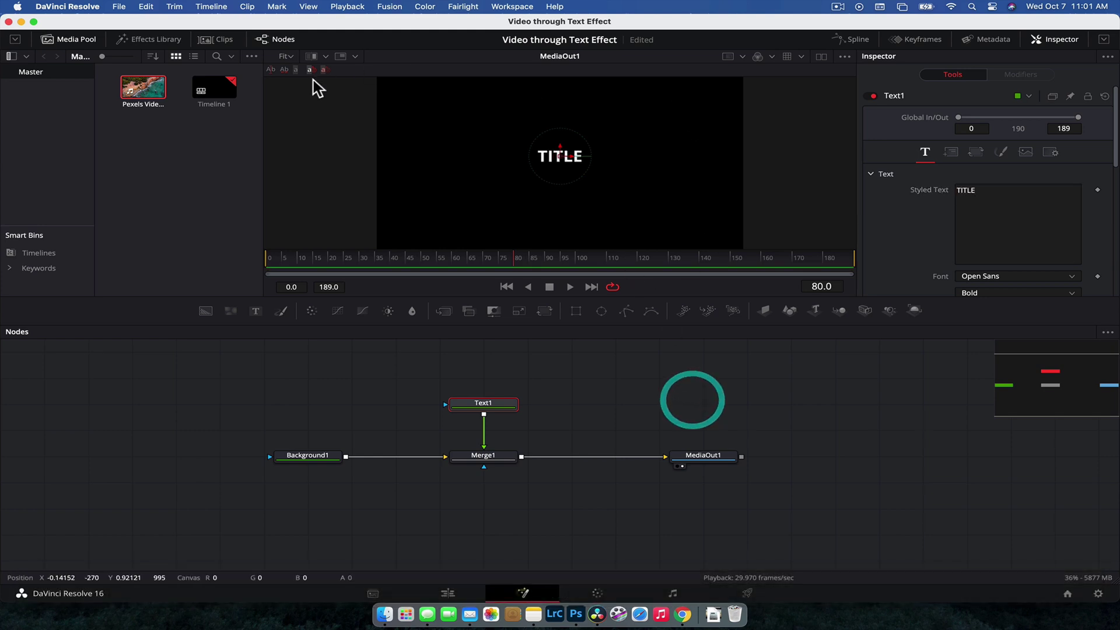
Close the Media Pool and enlarge the viewer above the node area.
{"action": "left_click", "coordinate": [87, 37]}
{"action": "left_click_drag", "start_coordinate": [538, 327], "coordinate": [538, 362]}
{"action": "left_click", "coordinate": [603, 458]}
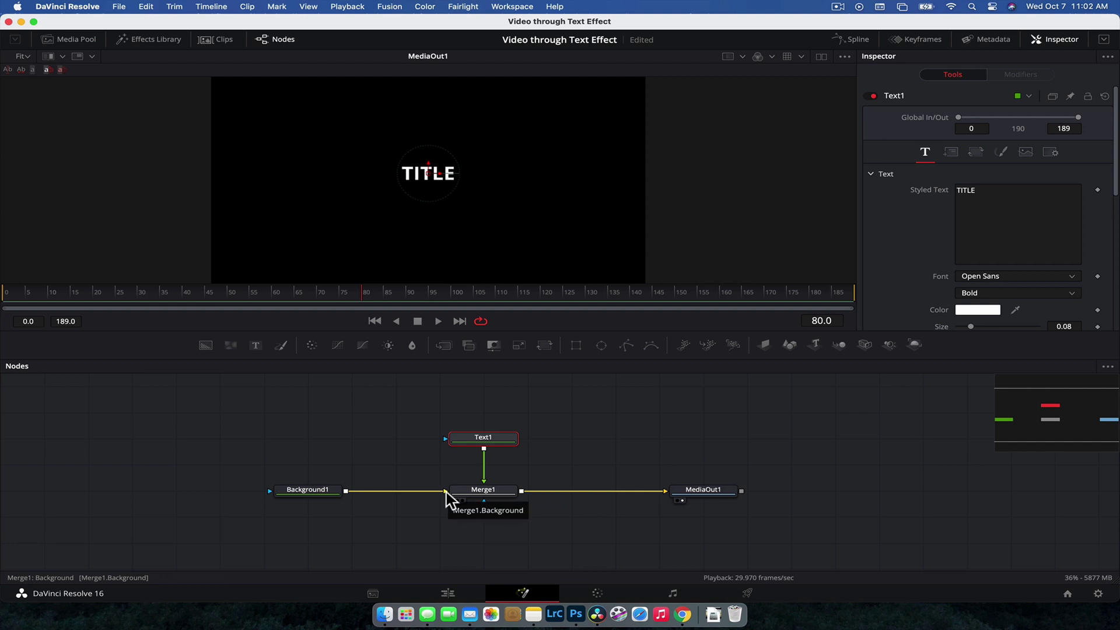
Swap Merge1's inputs so TITLE disappears from the output, then select Text1.
{"action": "left_click", "coordinate": [466, 496]}
{"action": "right_click", "coordinate": [467, 496]}
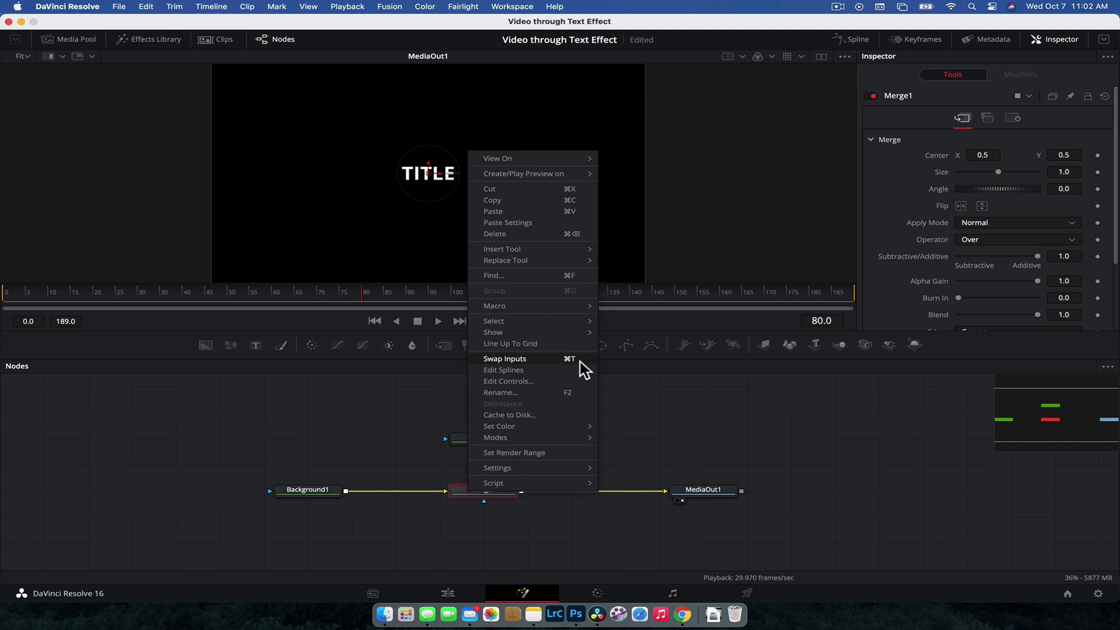
{"action": "left_click", "coordinate": [504, 359]}
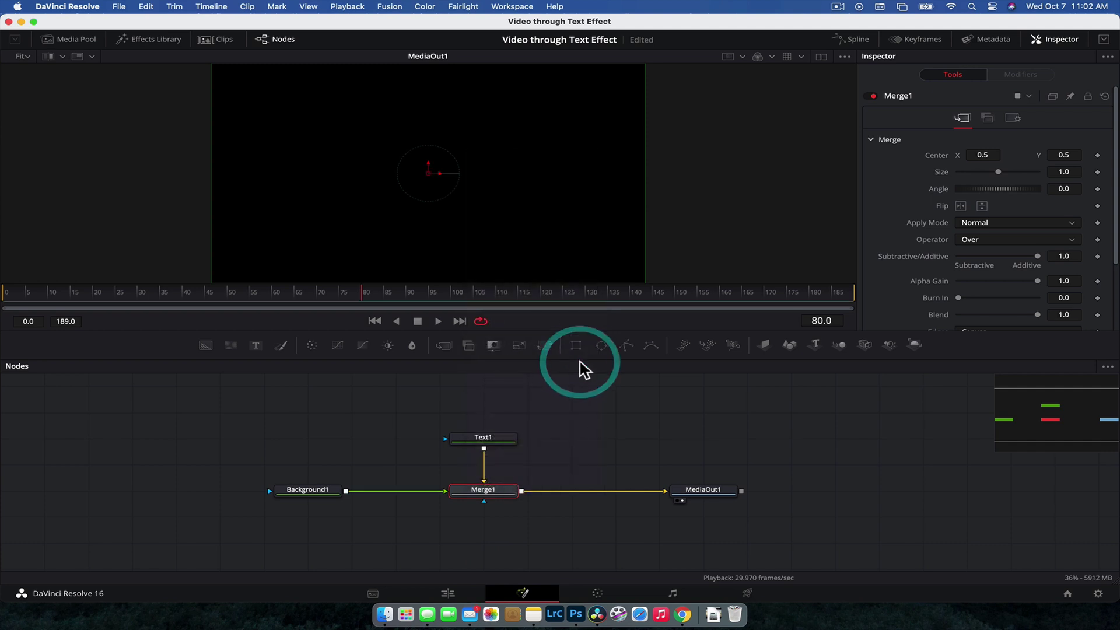
{"action": "left_click", "coordinate": [484, 439]}
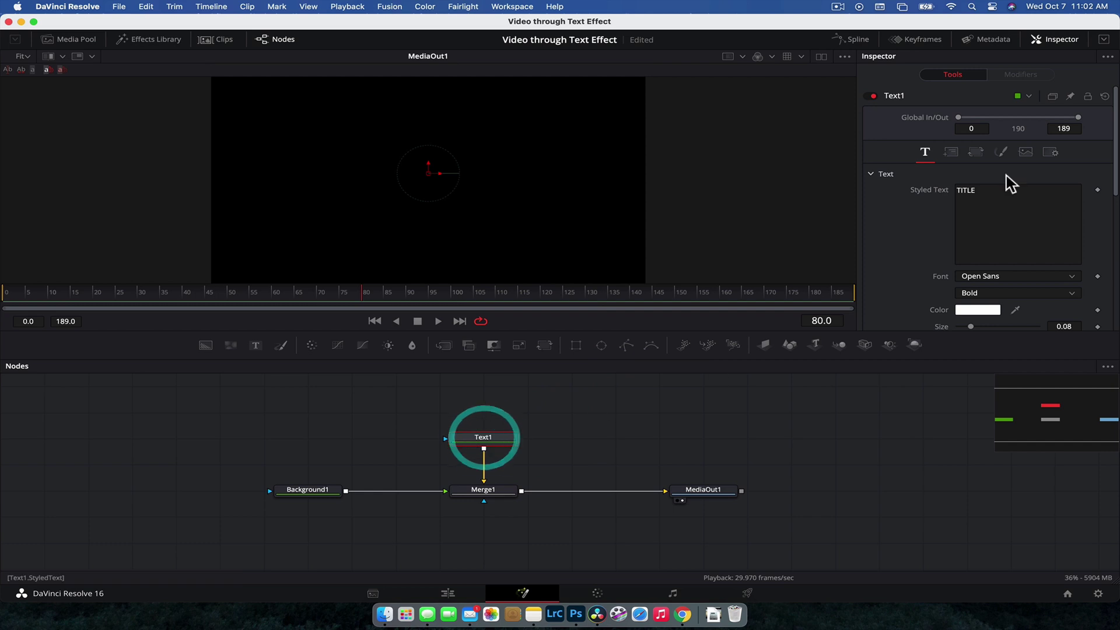
Inspect Background1, then Merge1, and review the Merge1 Operator choices without changing it.
{"action": "scroll", "coordinate": [932, 244], "scroll_direction": "down", "scroll_amount": 3}
{"action": "left_click", "coordinate": [307, 491]}
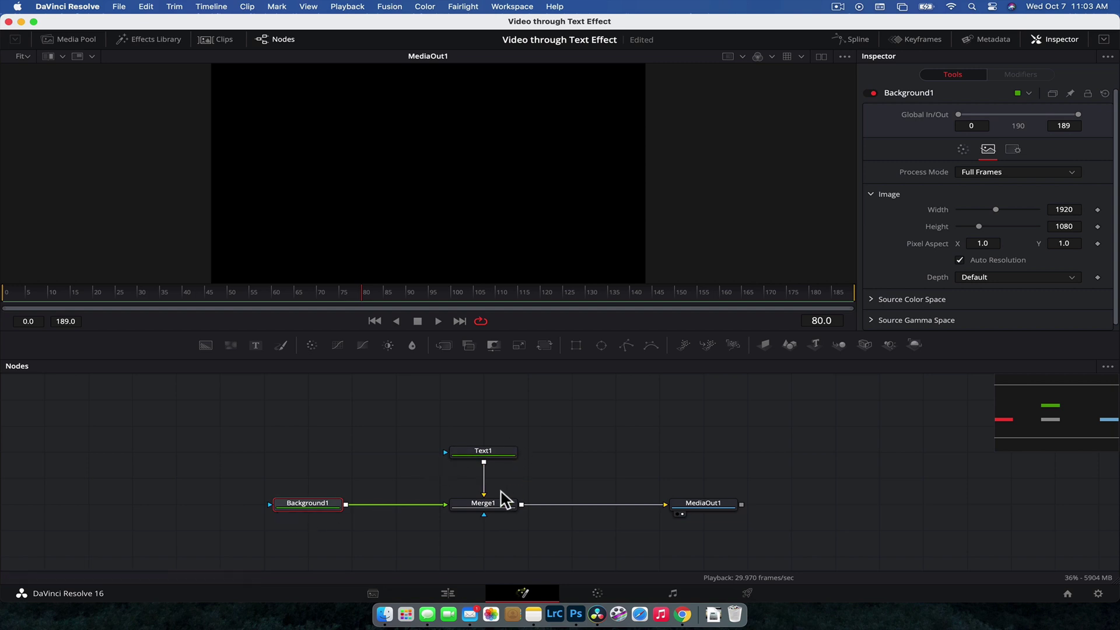
{"action": "left_click", "coordinate": [494, 508]}
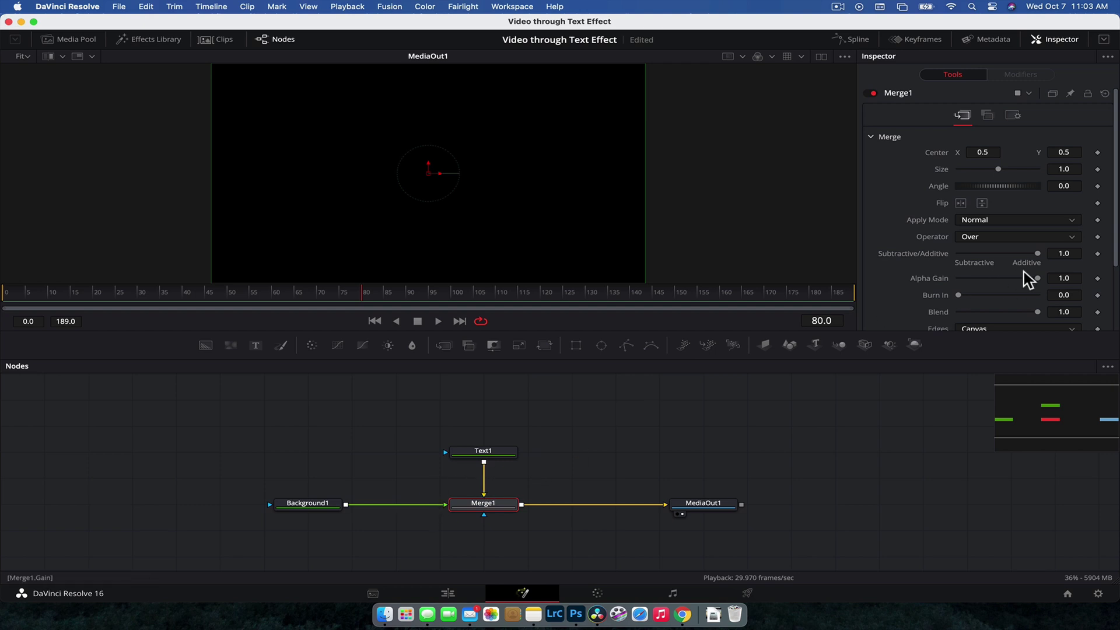
{"action": "left_click", "coordinate": [1034, 243]}
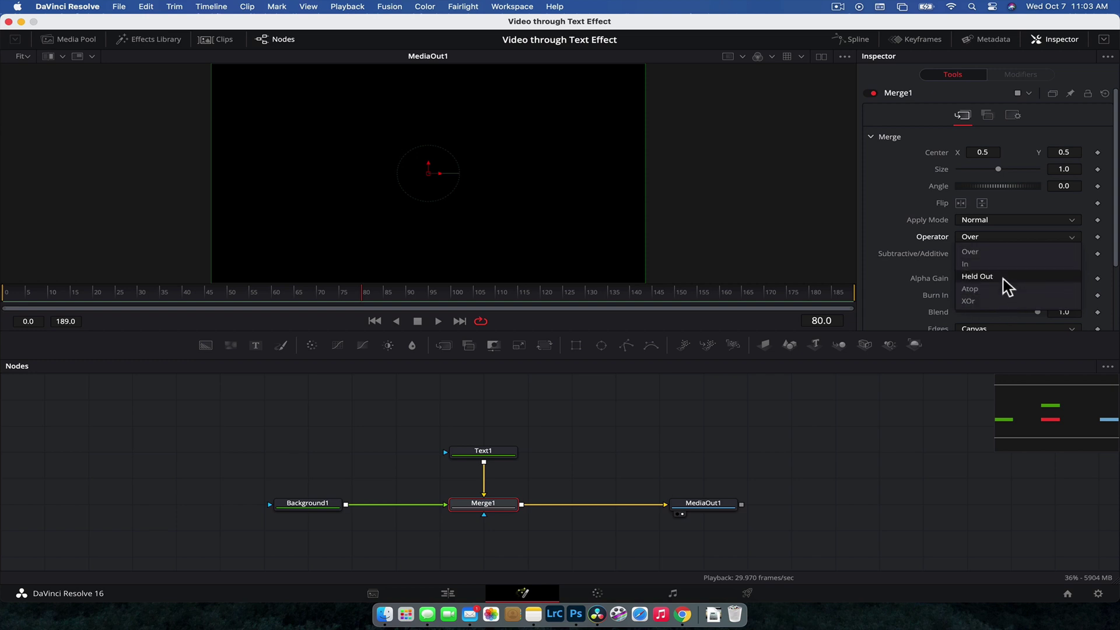
{"action": "left_click", "coordinate": [597, 450]}
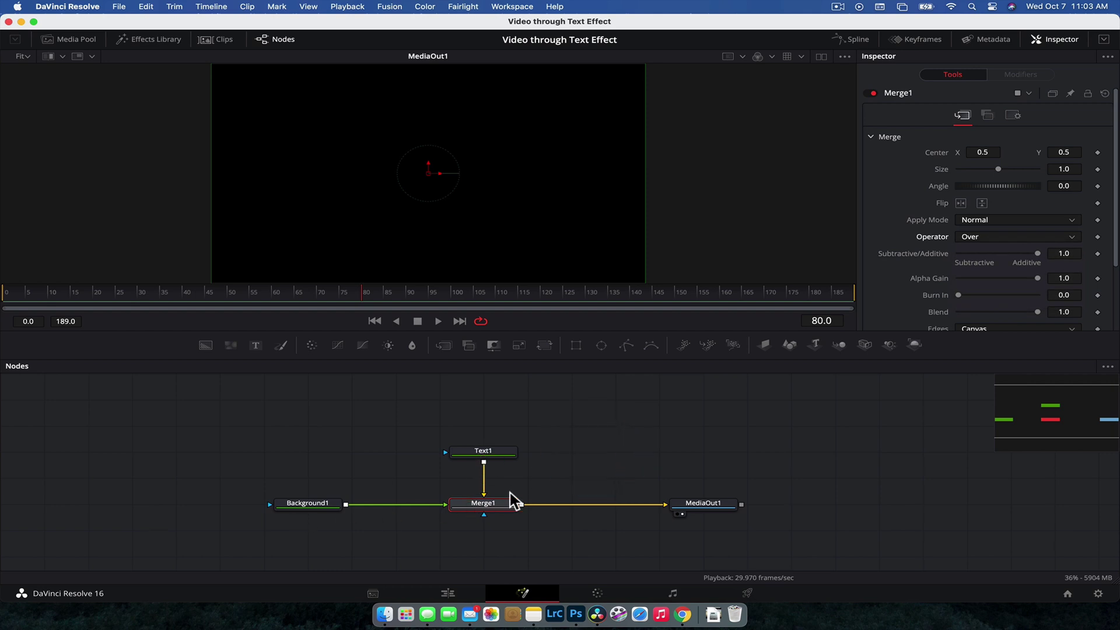
{"action": "left_click", "coordinate": [1057, 236]}
Set Merge1's operator to Held Out and enlarge Text1's size to about 0.46.
{"action": "left_click", "coordinate": [1018, 277]}
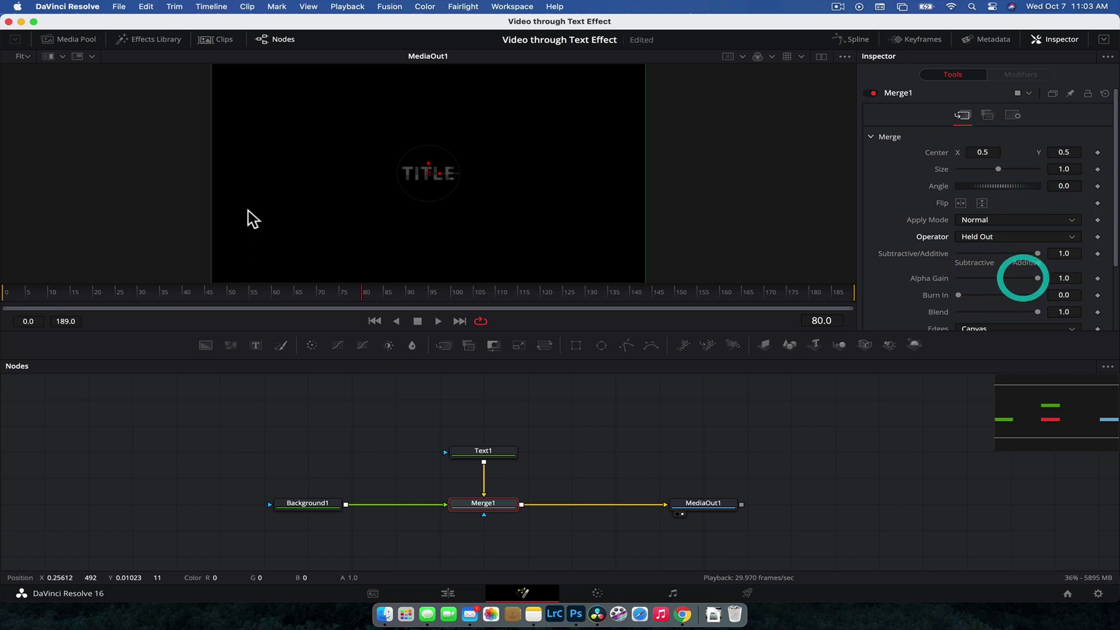
{"action": "left_click", "coordinate": [488, 452]}
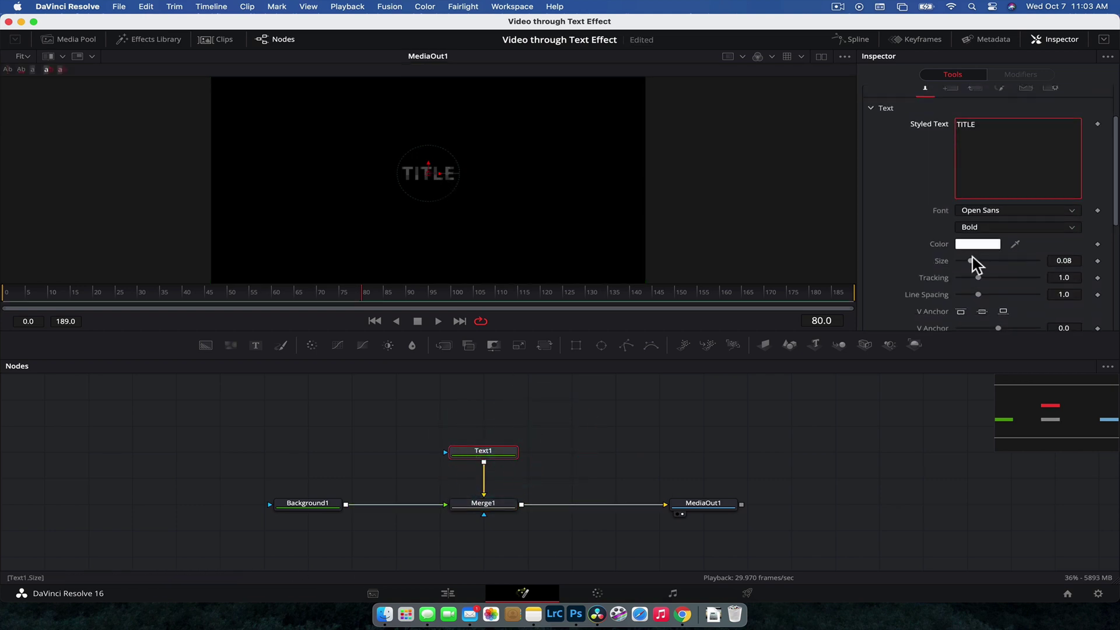
{"action": "left_click_drag", "start_coordinate": [972, 262], "coordinate": [1031, 260]}
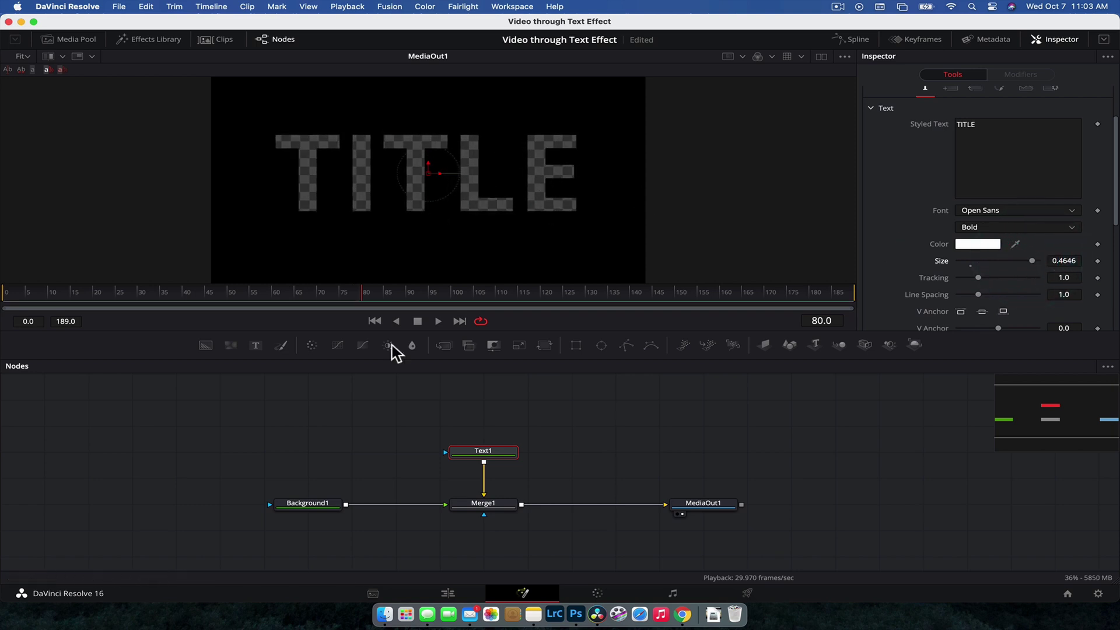
{"action": "left_click", "coordinate": [461, 588]}
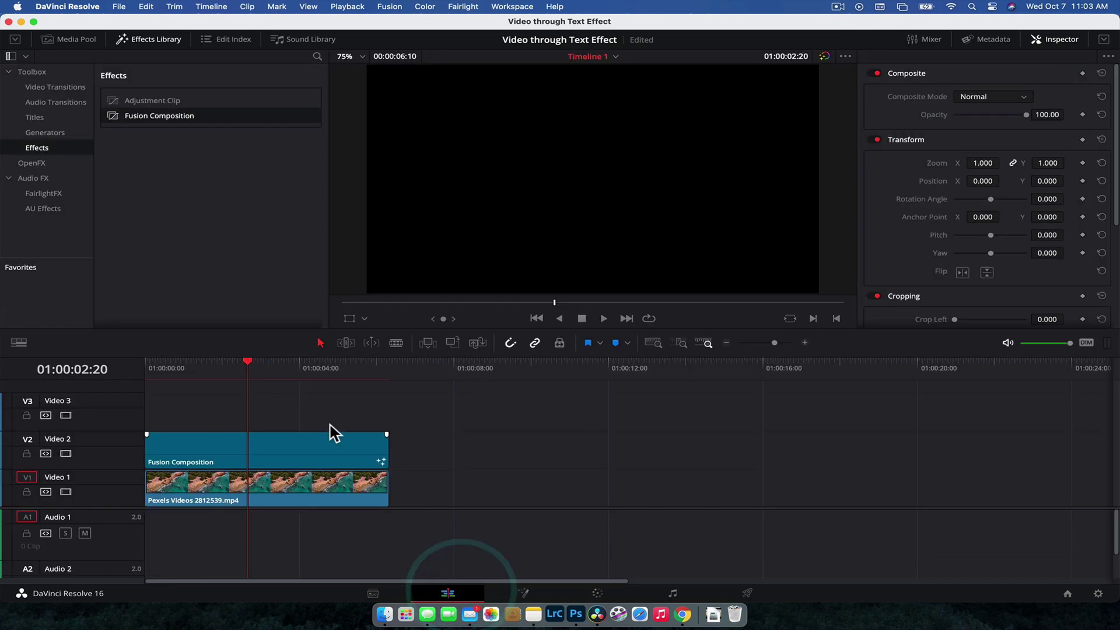
{"action": "left_click", "coordinate": [244, 367]}
{"action": "left_click", "coordinate": [246, 366]}
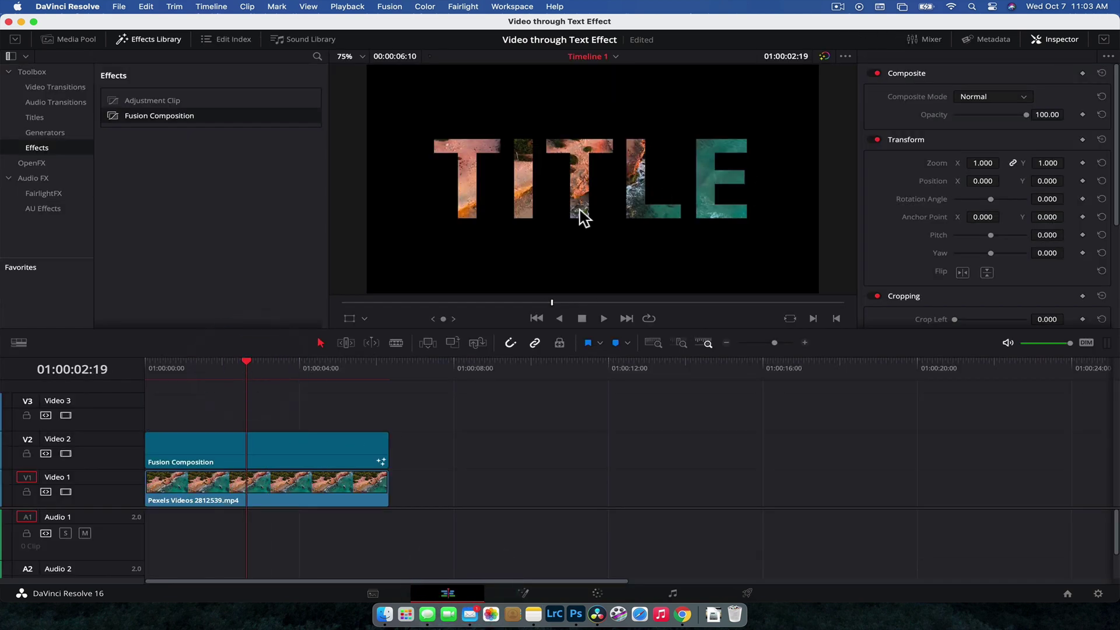
{"action": "left_click", "coordinate": [542, 302]}
{"action": "left_click", "coordinate": [524, 594]}
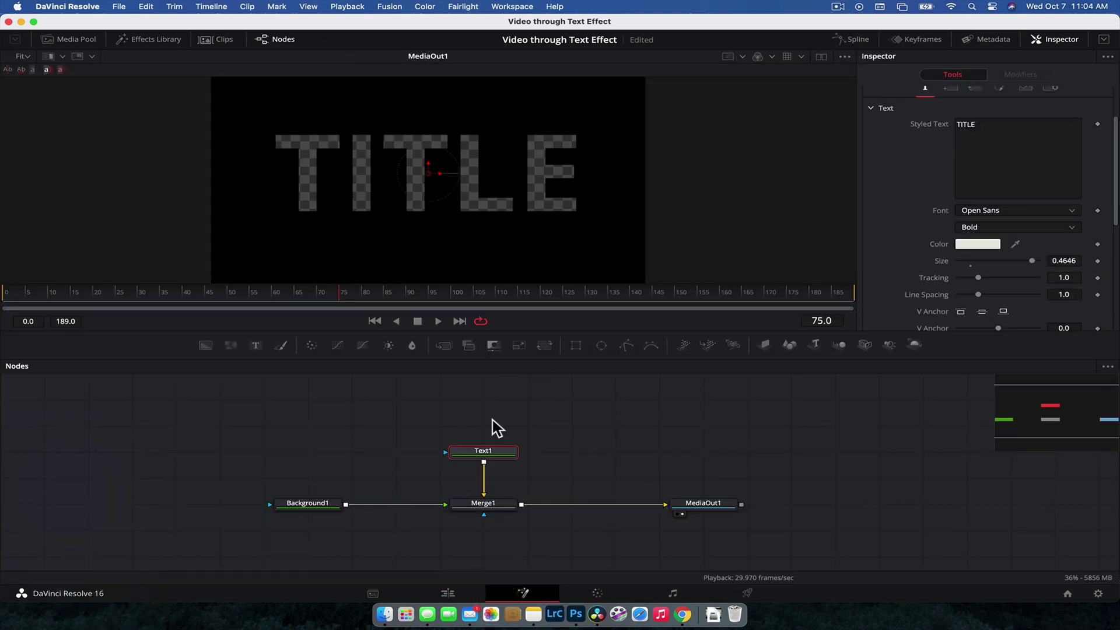
{"action": "left_click", "coordinate": [687, 396]}
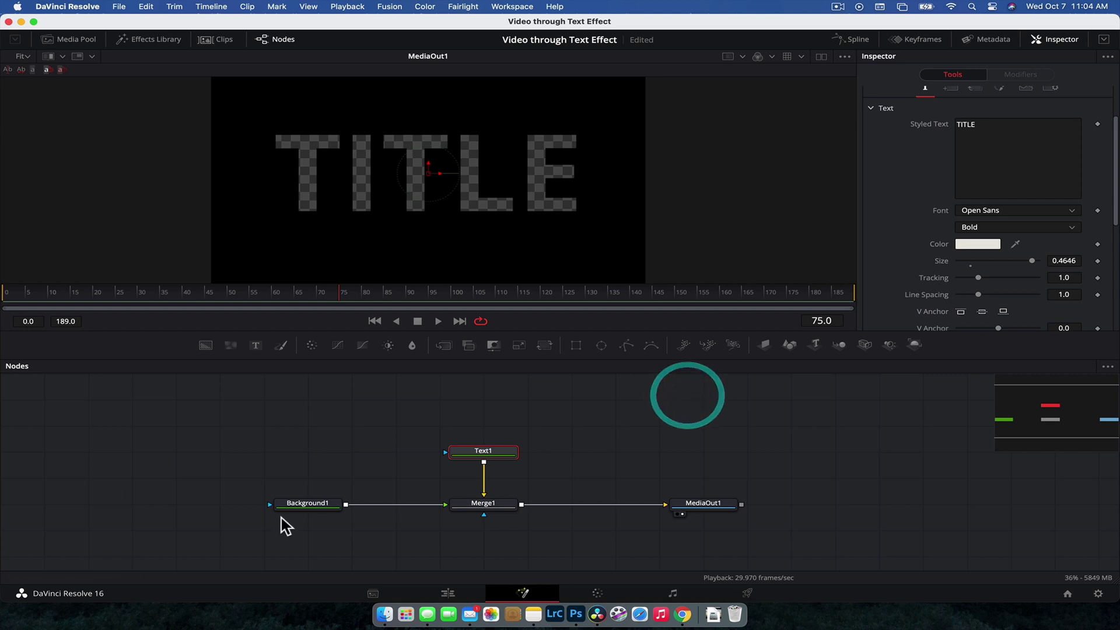
{"action": "left_click", "coordinate": [449, 593]}
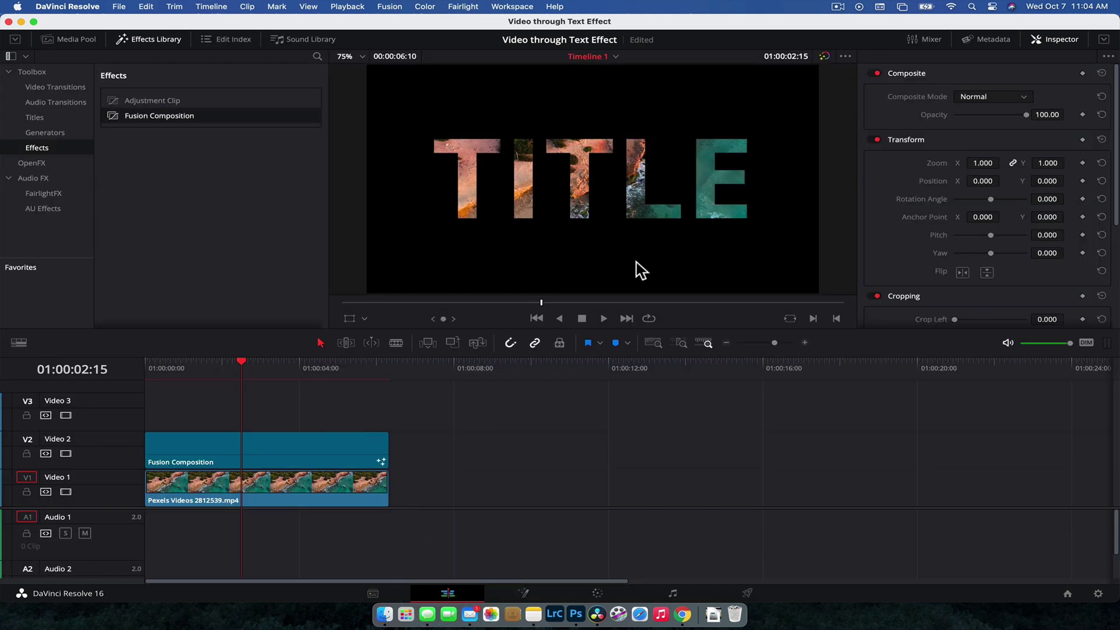
{"action": "left_click", "coordinate": [525, 594]}
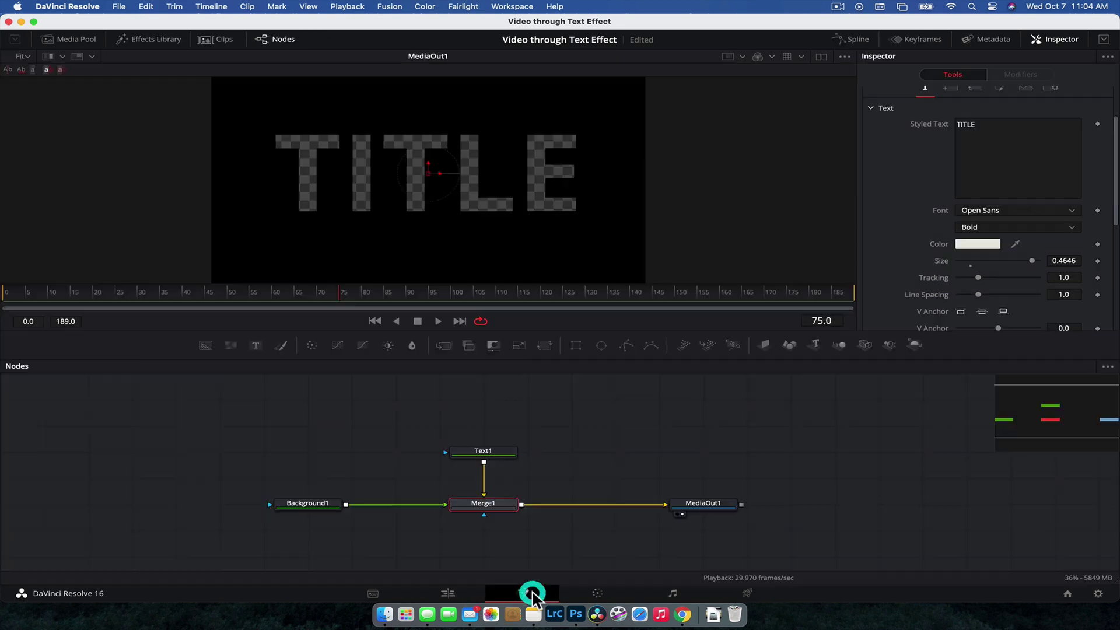
Give Background1 a red colour and view the result on the Edit page.
{"action": "left_click", "coordinate": [329, 505]}
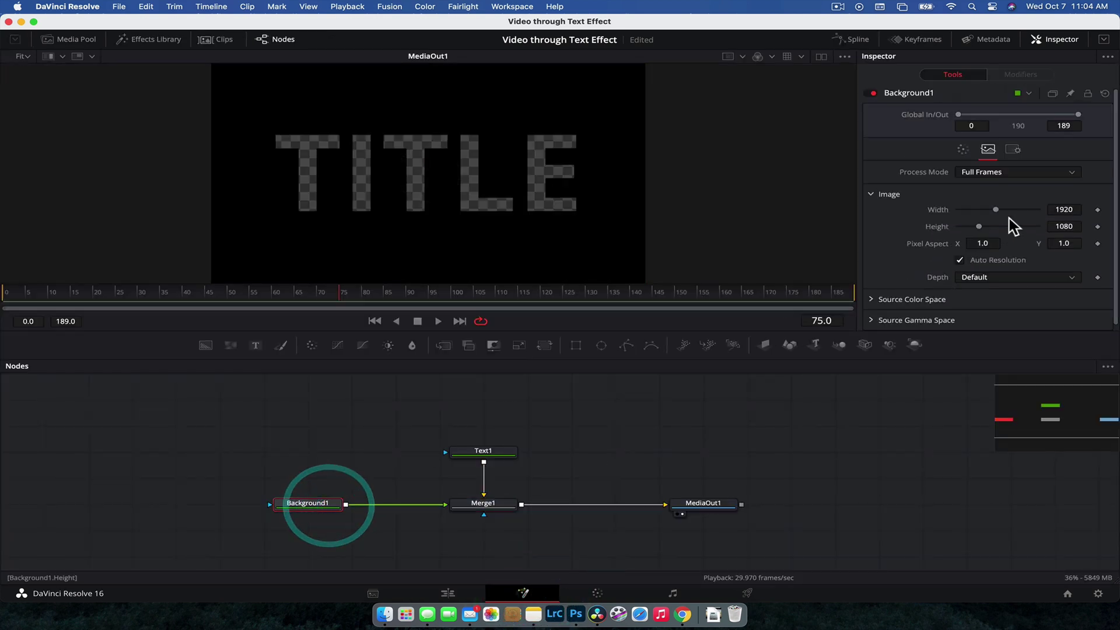
{"action": "left_click", "coordinate": [963, 150]}
{"action": "left_click", "coordinate": [1048, 229]}
{"action": "left_click", "coordinate": [1098, 187]}
{"action": "left_click", "coordinate": [445, 593]}
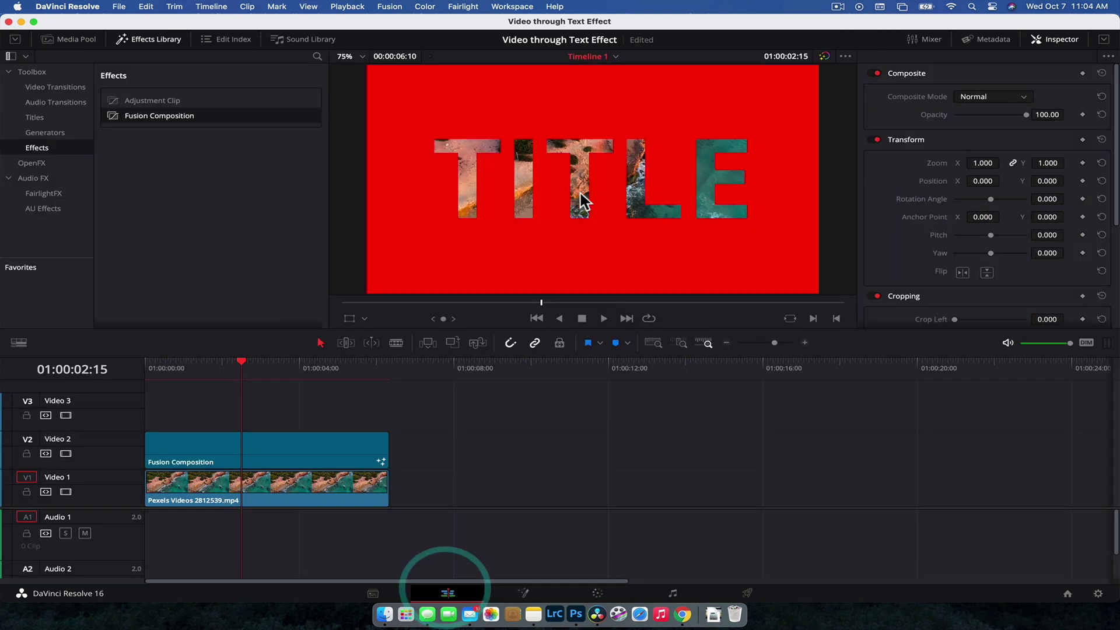
Change Background1's type to Solid Color and set it to a pale cyan.
{"action": "left_click", "coordinate": [524, 592]}
{"action": "left_click", "coordinate": [1006, 130]}
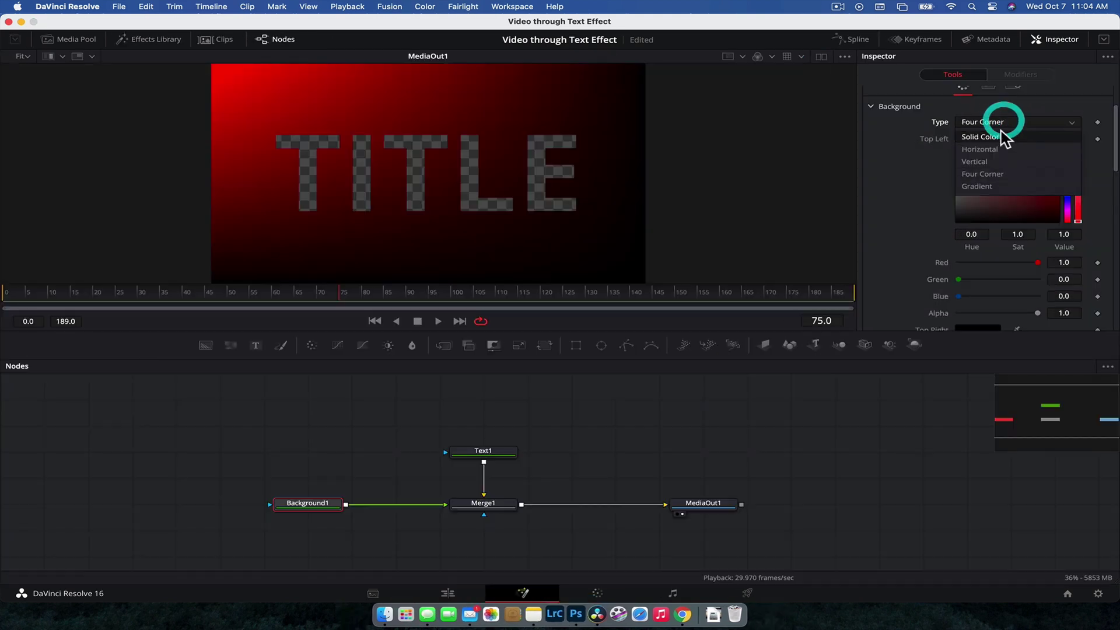
{"action": "left_click", "coordinate": [1025, 157]}
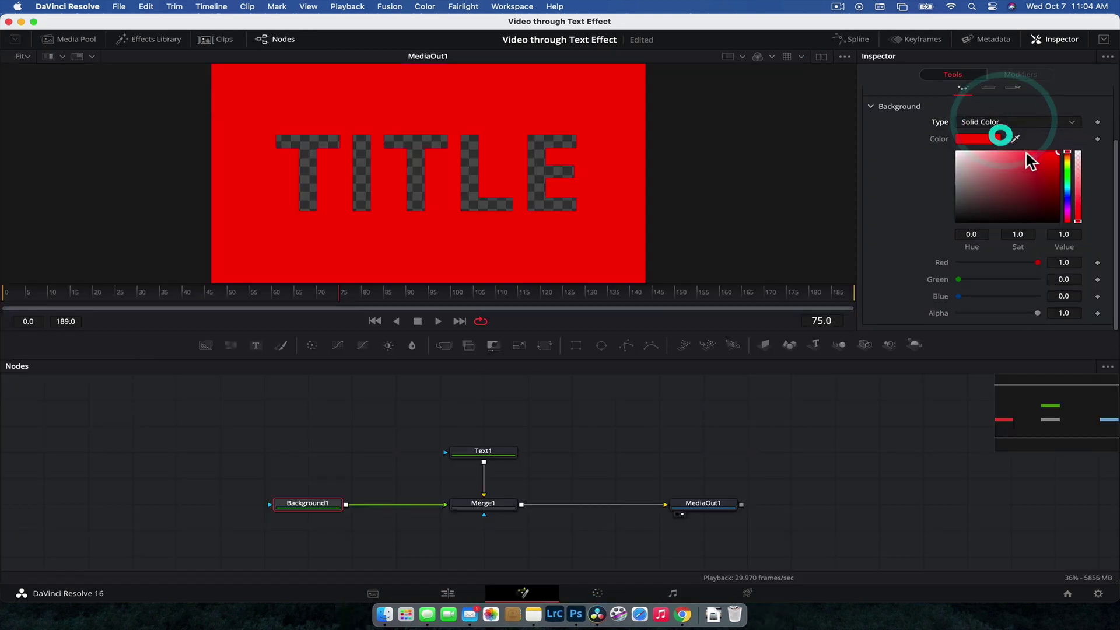
{"action": "left_click", "coordinate": [1067, 188]}
{"action": "left_click_drag", "start_coordinate": [1044, 167], "coordinate": [994, 150]}
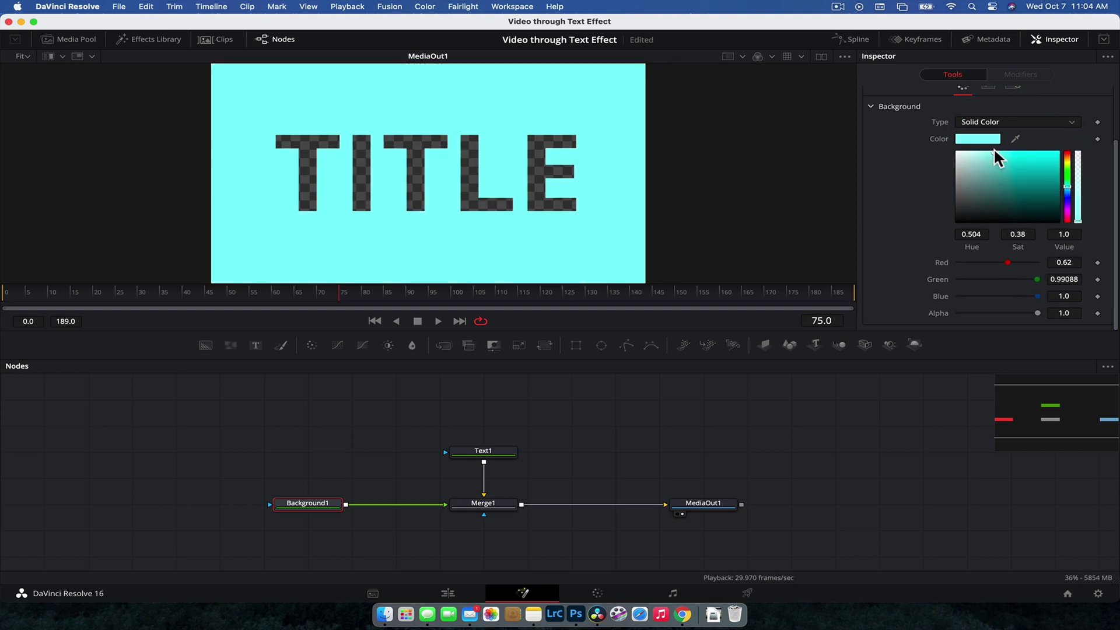
Scrub the clip on the Edit page to check TITLE over cyan, then return to Fusion.
{"action": "left_click", "coordinate": [448, 593]}
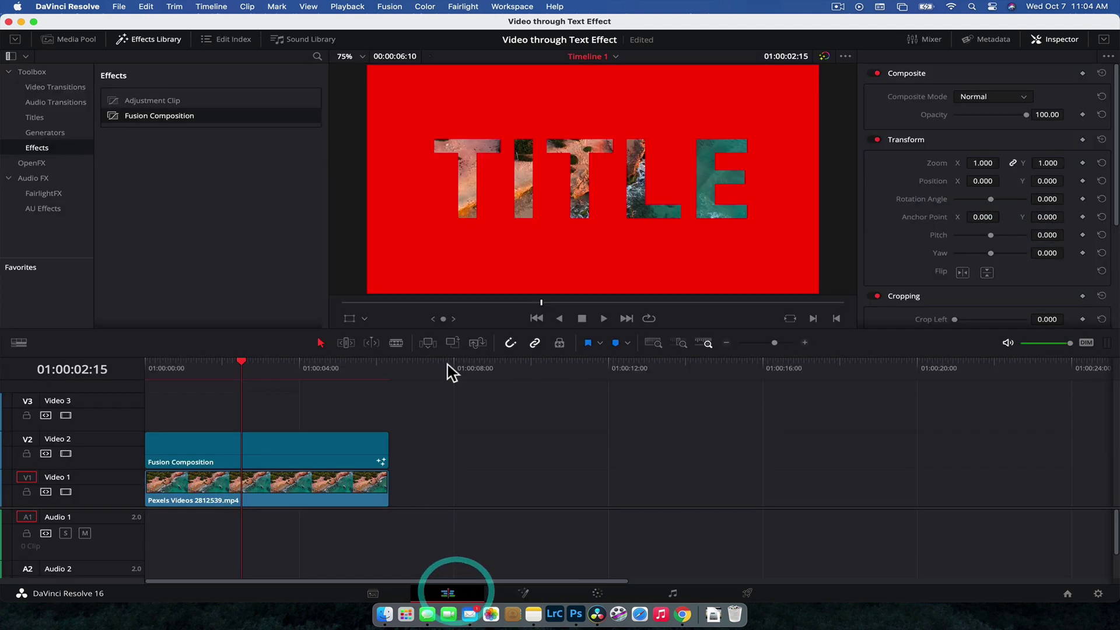
{"action": "left_click_drag", "start_coordinate": [230, 371], "coordinate": [271, 372]}
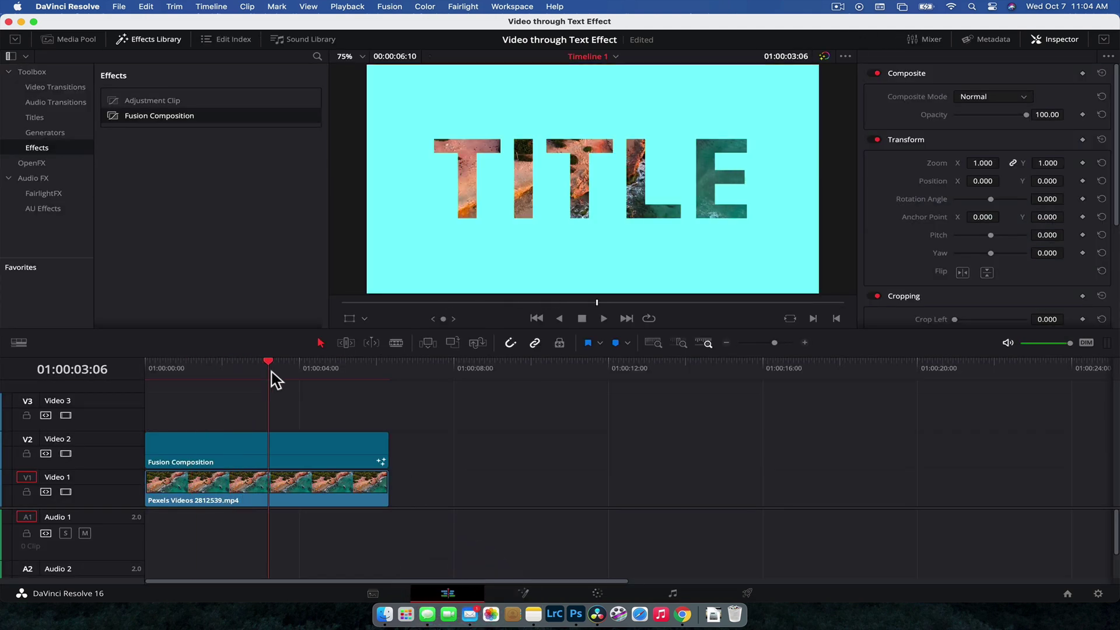
{"action": "left_click", "coordinate": [270, 372]}
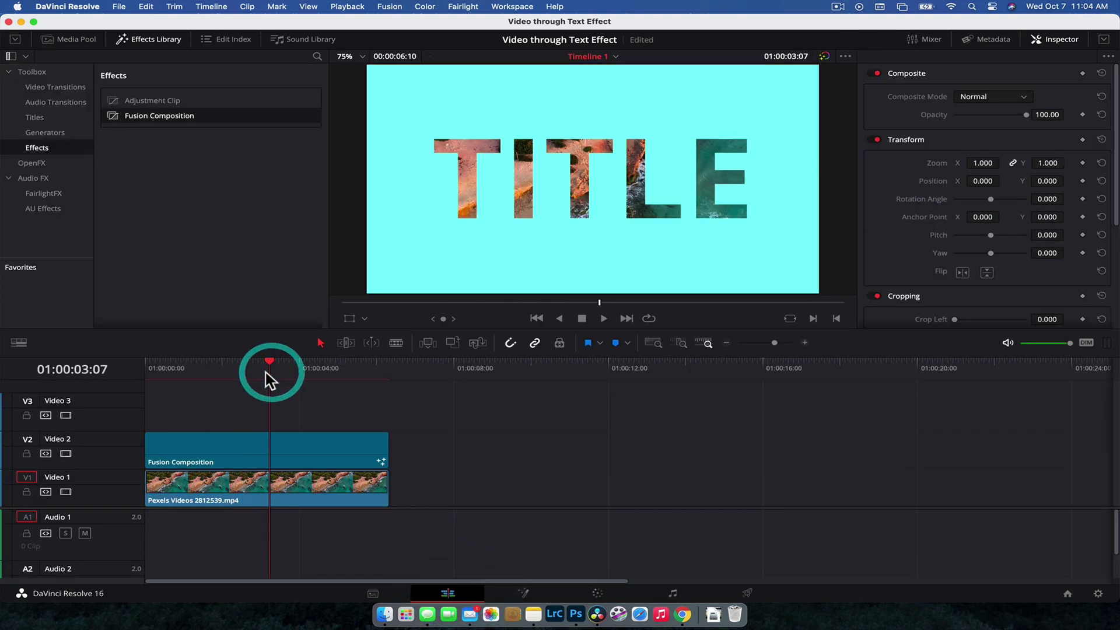
{"action": "left_click", "coordinate": [537, 593]}
{"action": "left_click", "coordinate": [850, 505]}
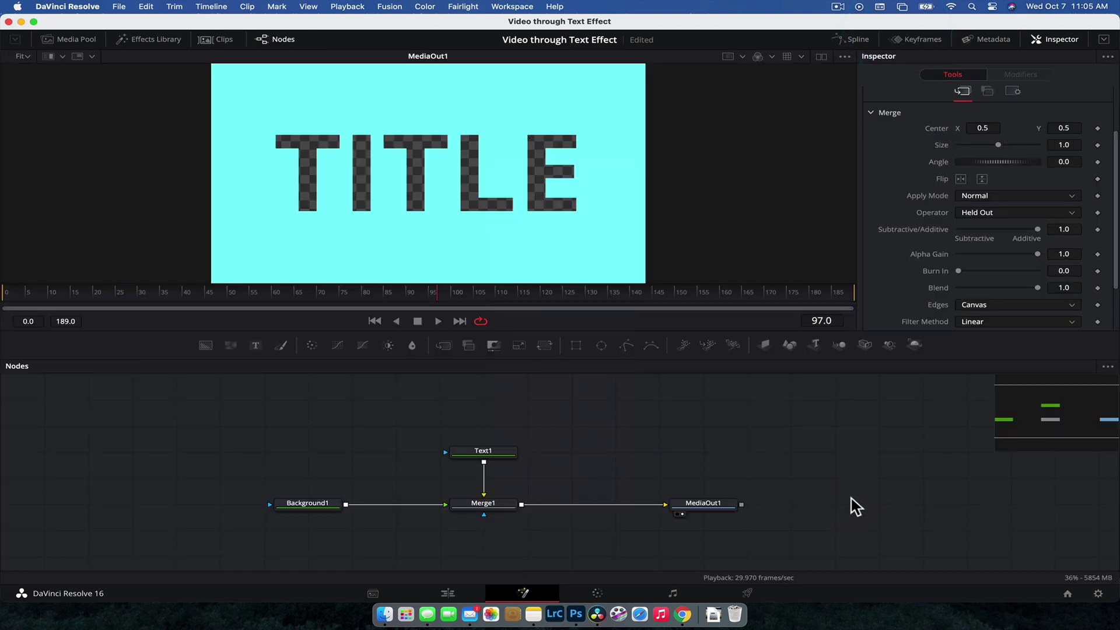
{"action": "left_click_drag", "start_coordinate": [266, 449], "coordinate": [569, 567]}
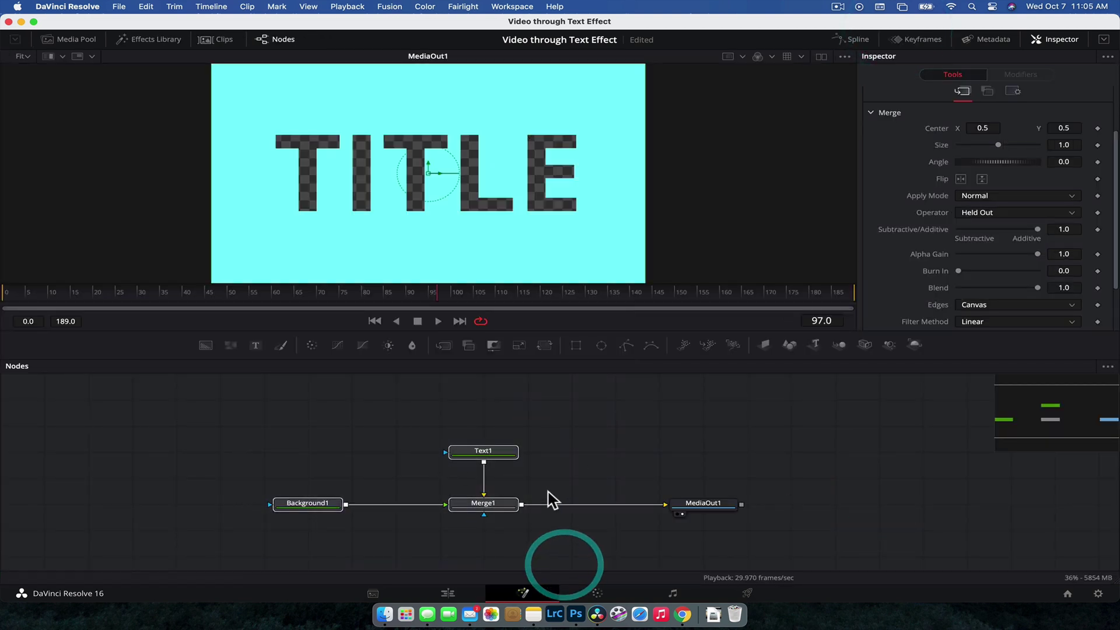
{"action": "right_click", "coordinate": [506, 506]}
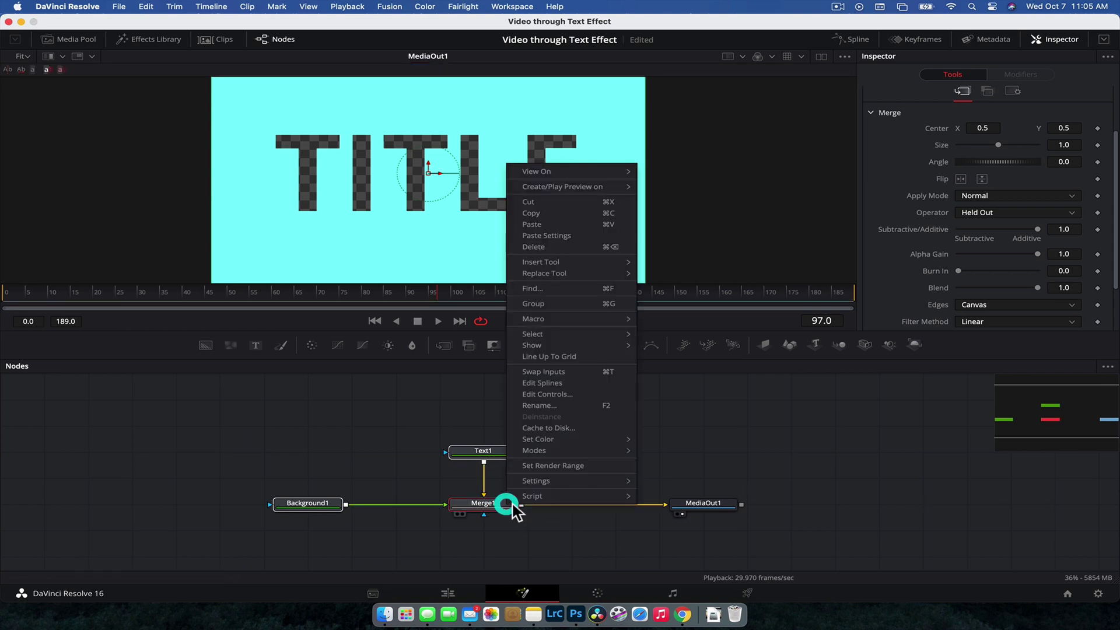
{"action": "mouse_move", "coordinate": [583, 485]}
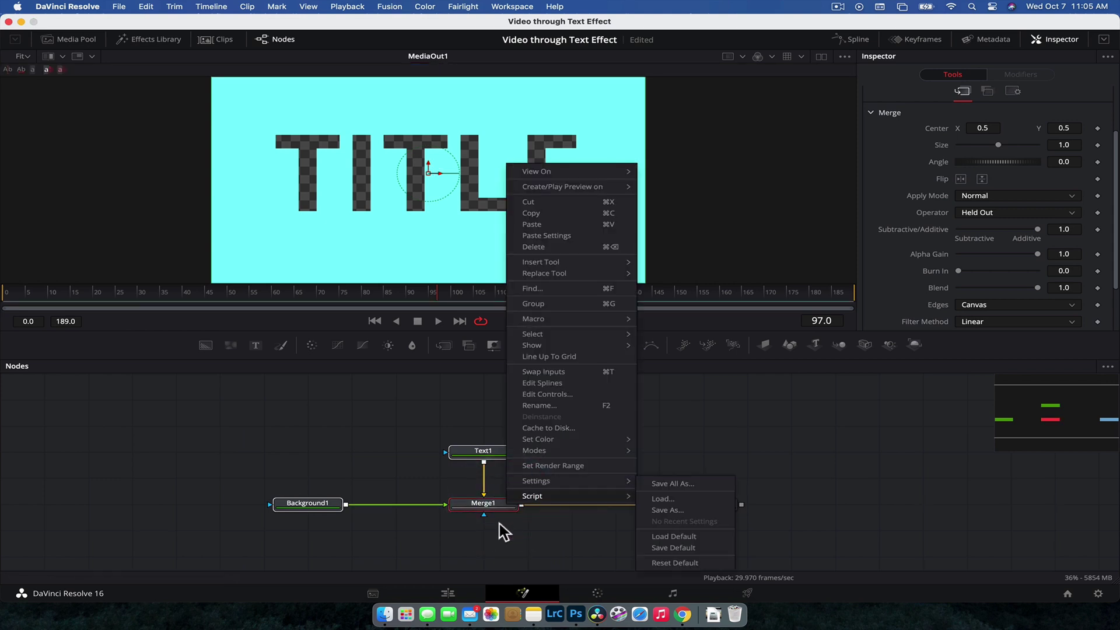
{"action": "left_click", "coordinate": [681, 484]}
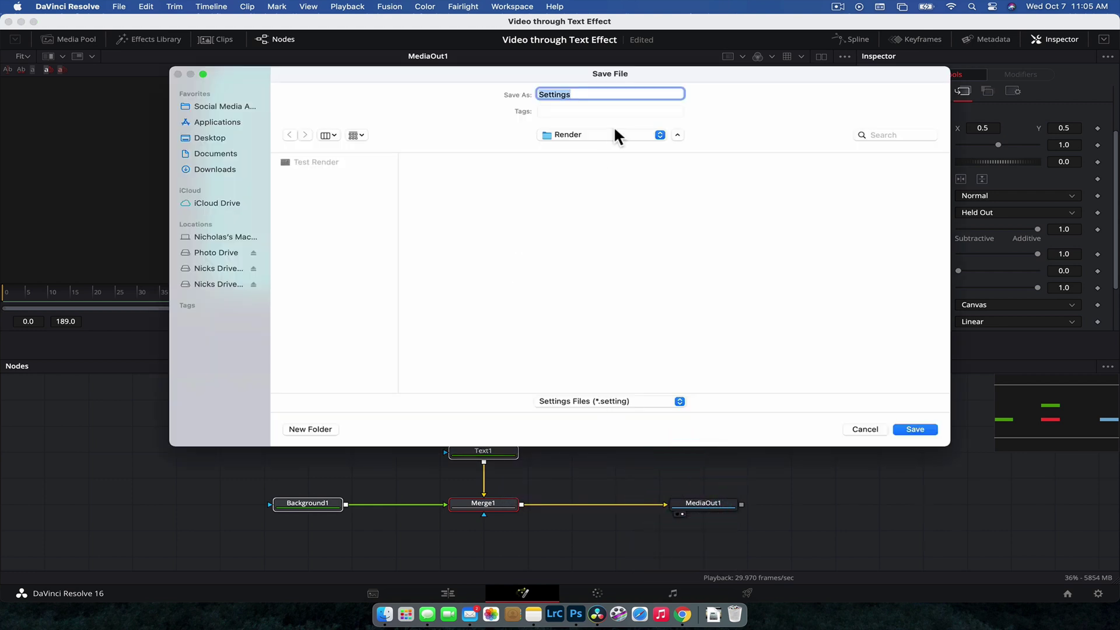
{"action": "left_click", "coordinate": [877, 430]}
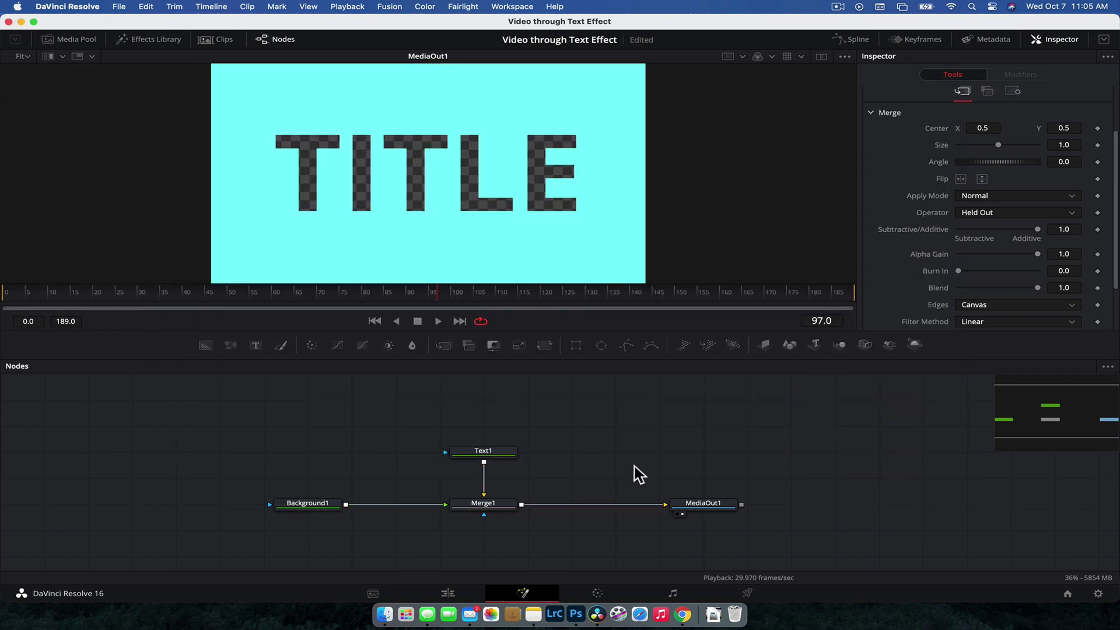
Play the cyan TITLE composite from near the start on the Edit page, then return to Fusion.
{"action": "left_click", "coordinate": [447, 594]}
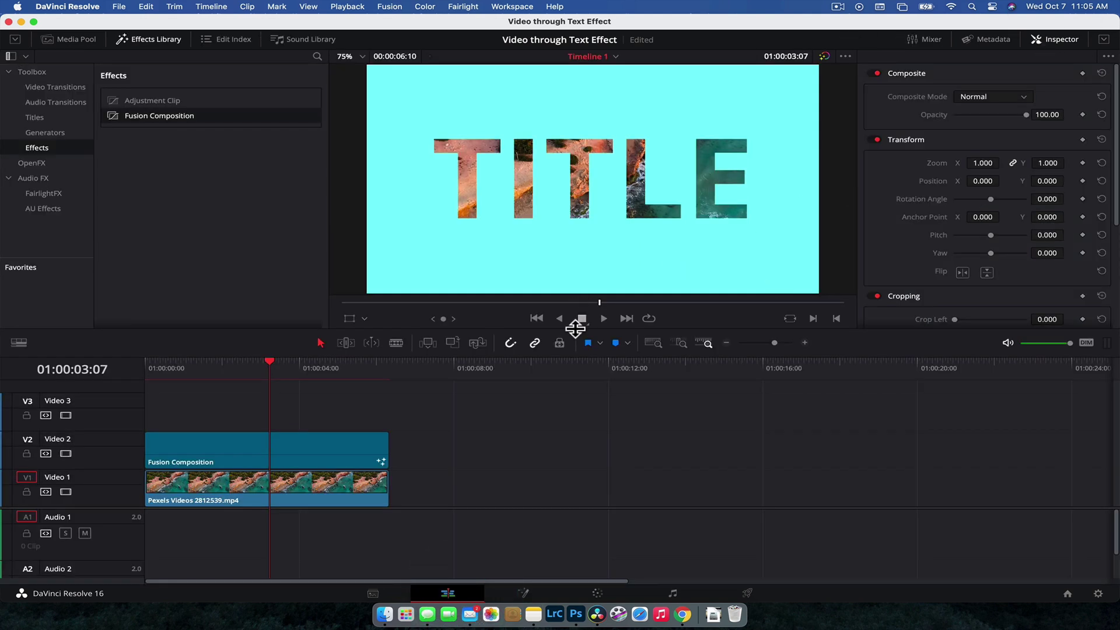
{"action": "left_click", "coordinate": [417, 304]}
{"action": "key", "text": "space"}
{"action": "key", "text": "space"}
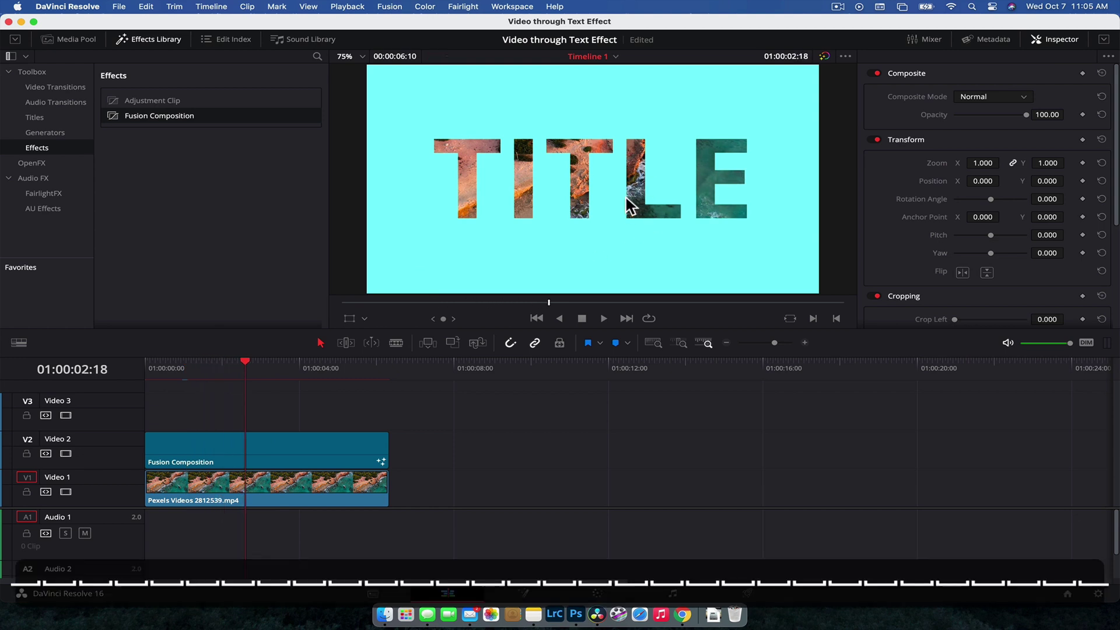
{"action": "left_click", "coordinate": [523, 593]}
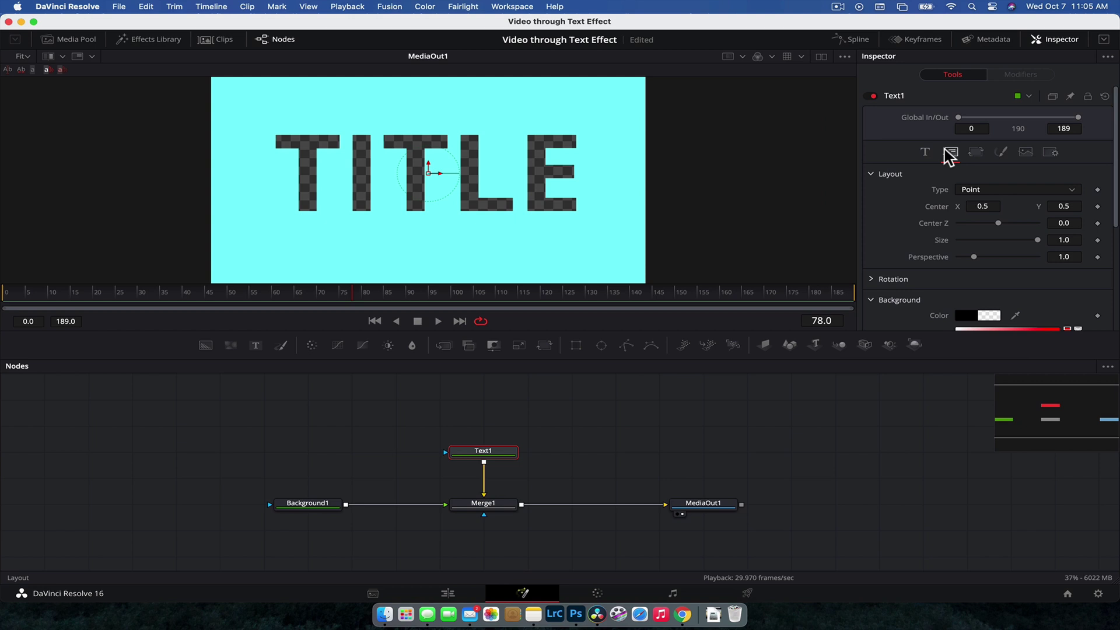
Keyframe Text1 Center X at -0.348 on frame 78 and 0.885 on frame 152.
{"action": "left_click_drag", "start_coordinate": [992, 220], "coordinate": [992, 206]}
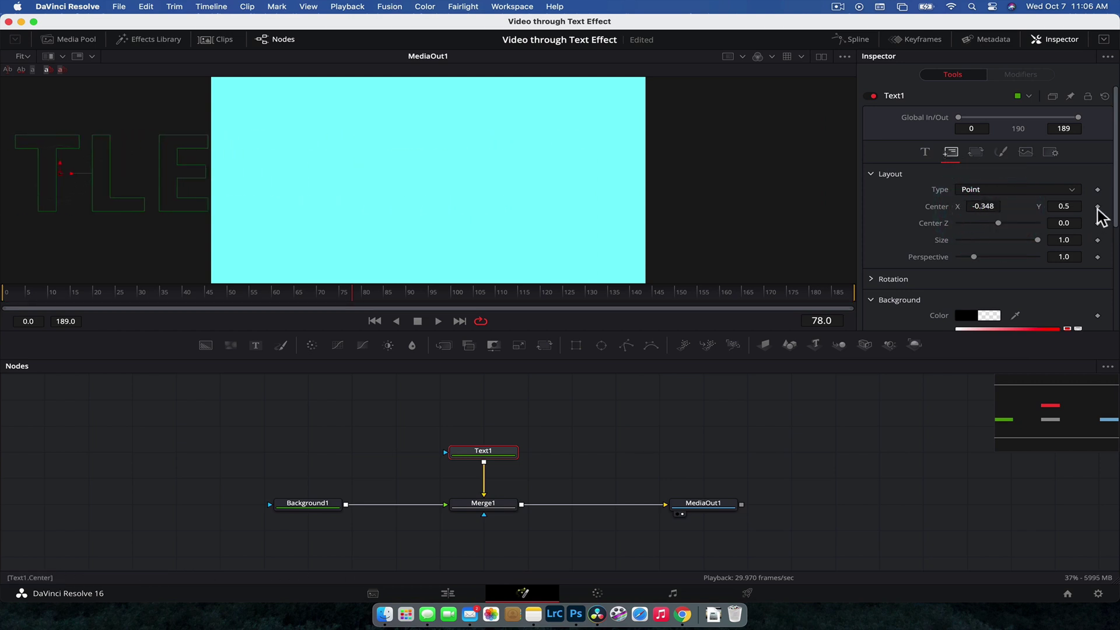
{"action": "left_click", "coordinate": [1099, 209]}
{"action": "left_click", "coordinate": [686, 292]}
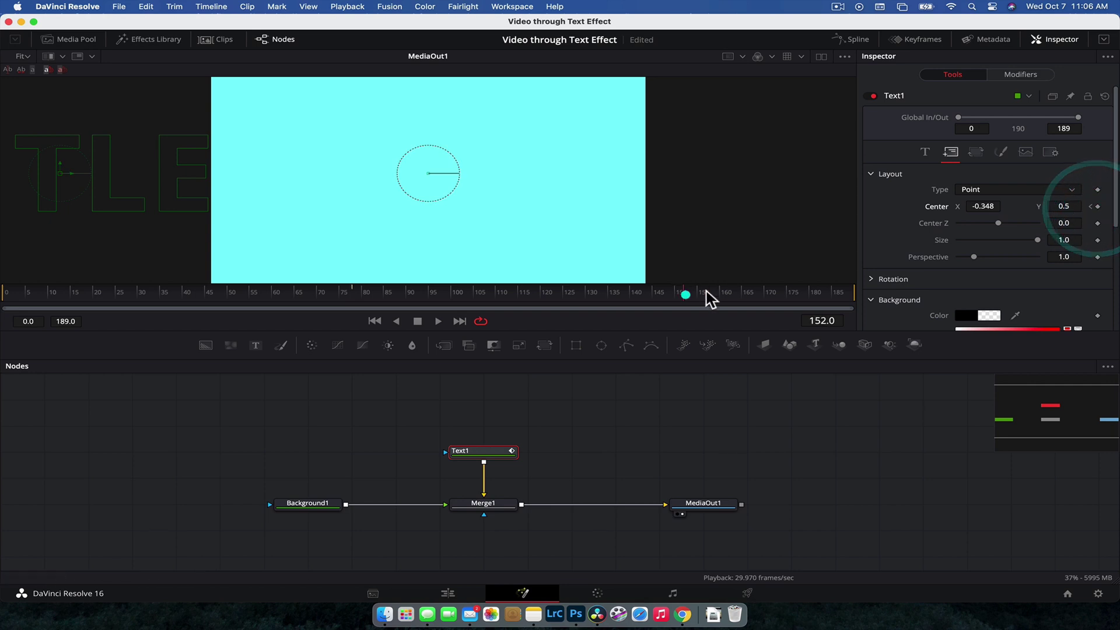
{"action": "left_click_drag", "start_coordinate": [986, 207], "coordinate": [985, 208]}
{"action": "left_click", "coordinate": [354, 293]}
{"action": "key", "text": "space"}
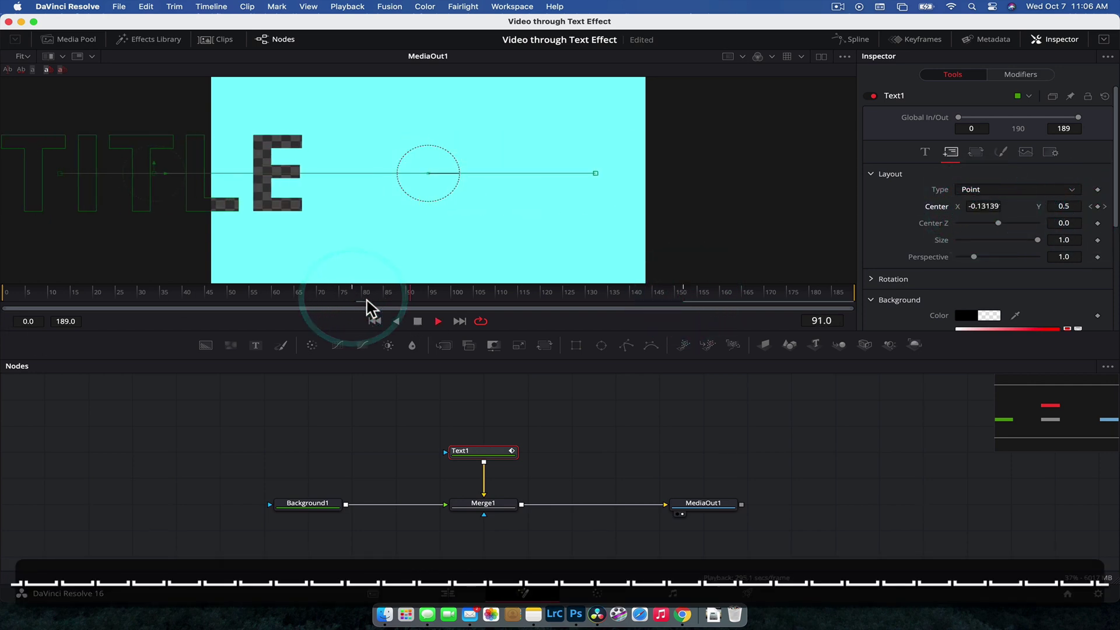
{"action": "key", "text": "space"}
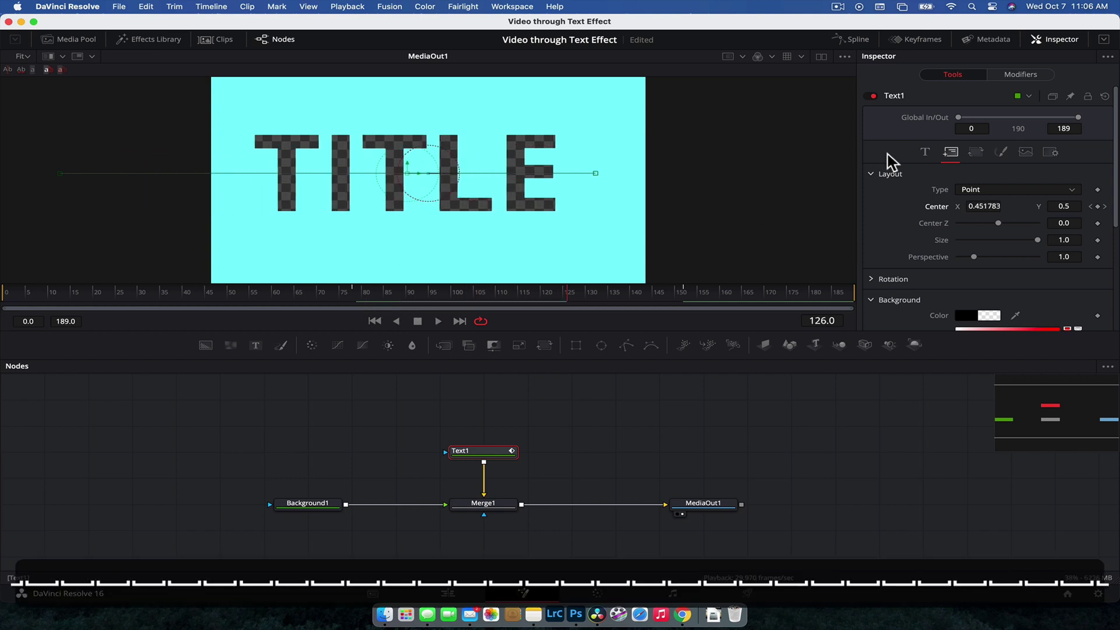
Turn on Motion Blur in Text1's Settings and replay the slide.
{"action": "left_click", "coordinate": [1051, 152]}
{"action": "left_click", "coordinate": [974, 229]}
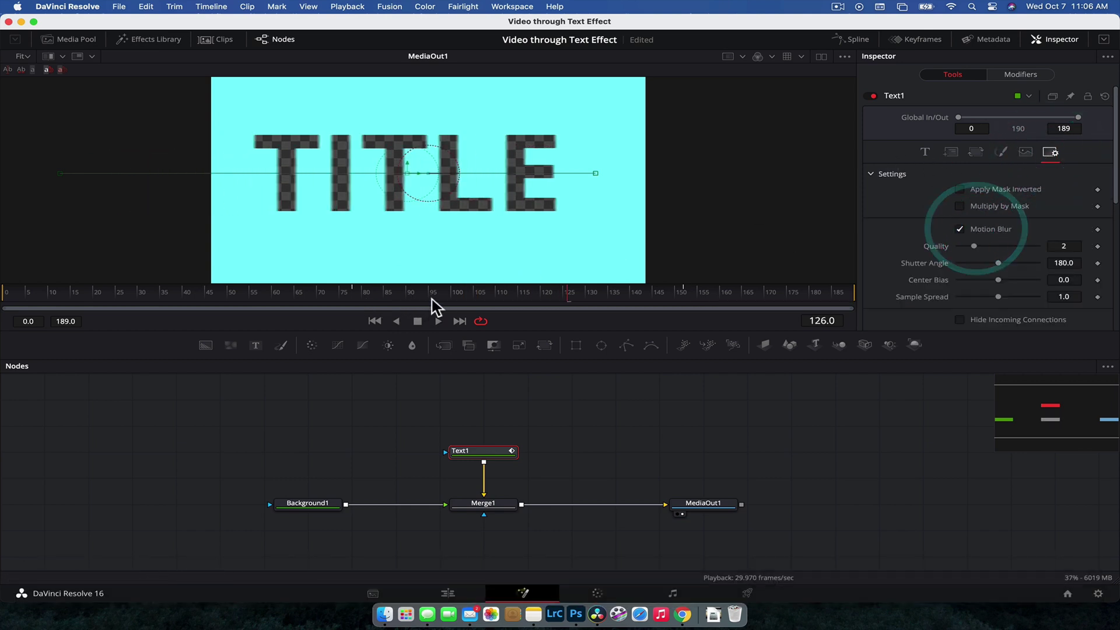
{"action": "left_click", "coordinate": [375, 308]}
{"action": "key", "text": "space"}
Preview the blurred slide on the Edit page, parking the playhead at 01:00:04:00.
{"action": "key", "text": "space"}
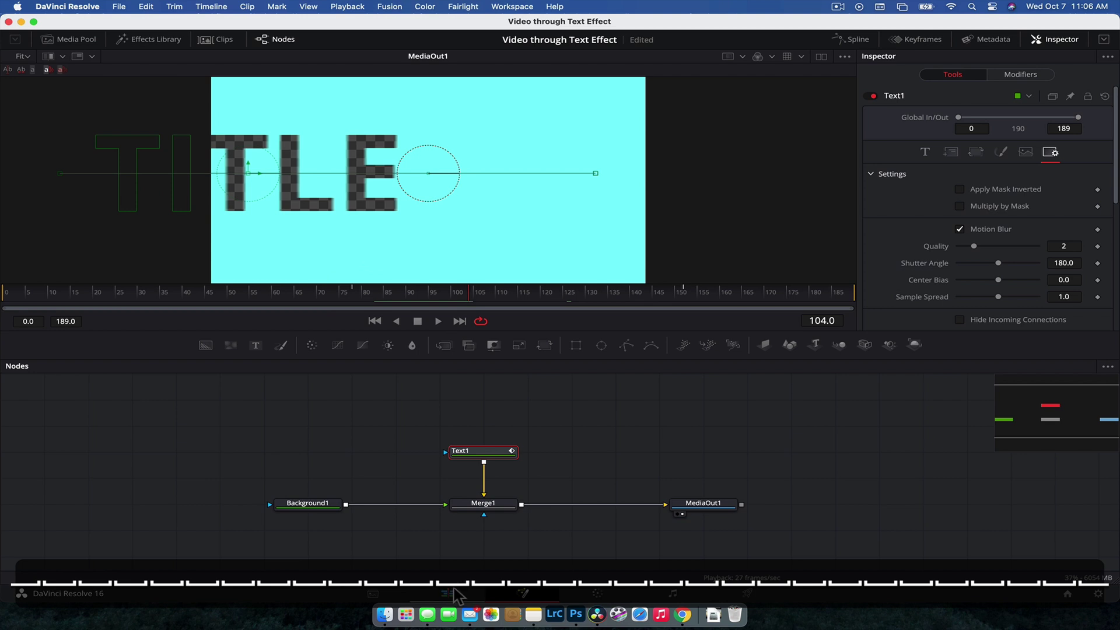
{"action": "left_click", "coordinate": [449, 593]}
{"action": "key", "text": "space"}
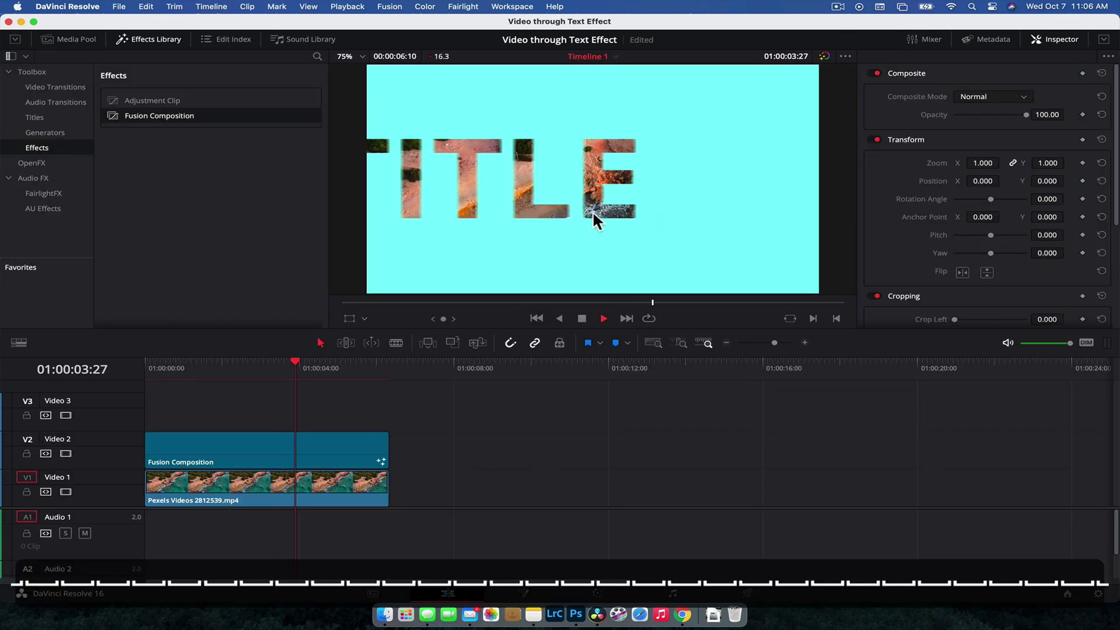
{"action": "key", "text": "space"}
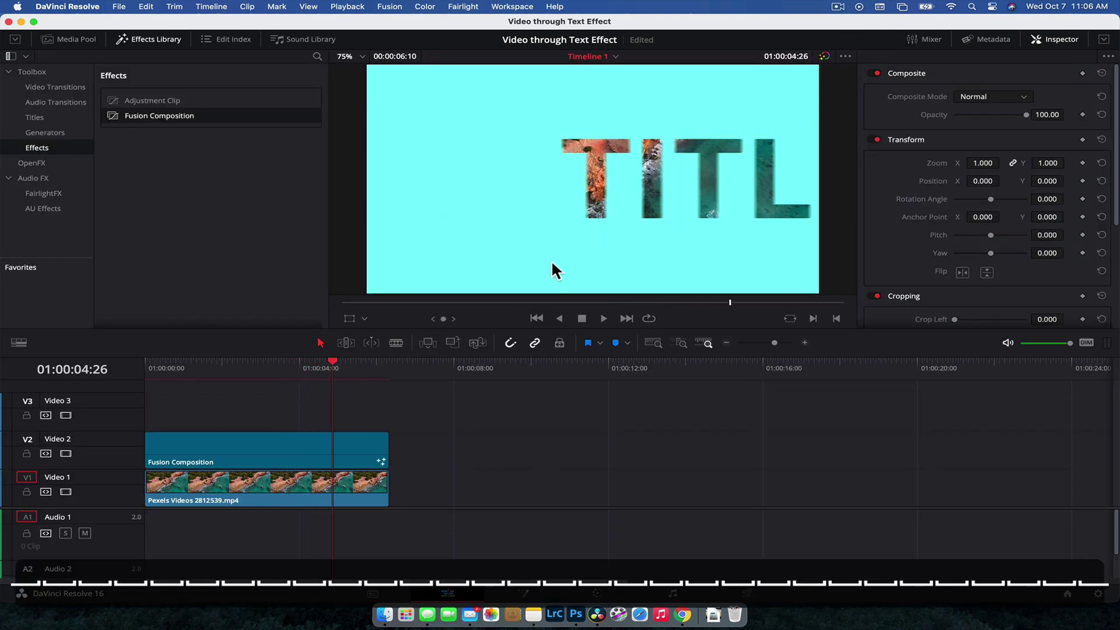
{"action": "left_click", "coordinate": [300, 368]}
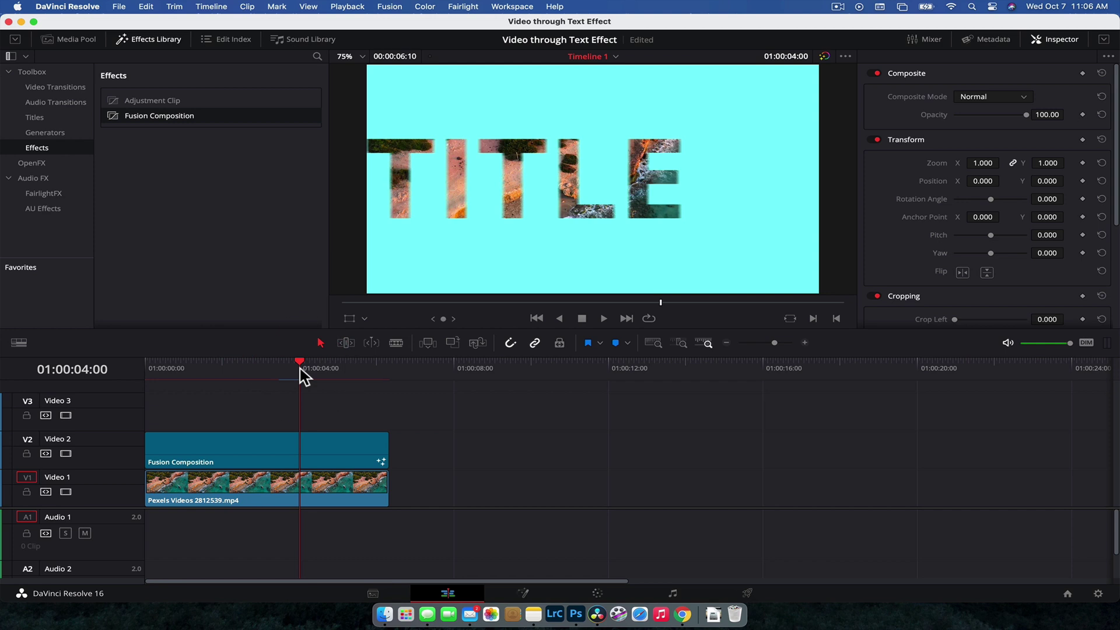